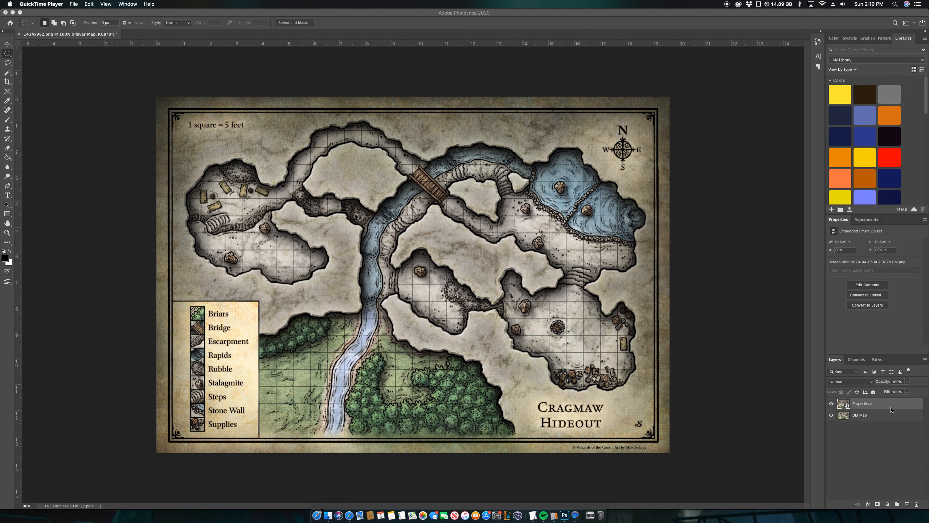
Toggle the Player Map layer's visibility to compare it with the DM Map beneath
{"action": "left_click", "coordinate": [832, 404]}
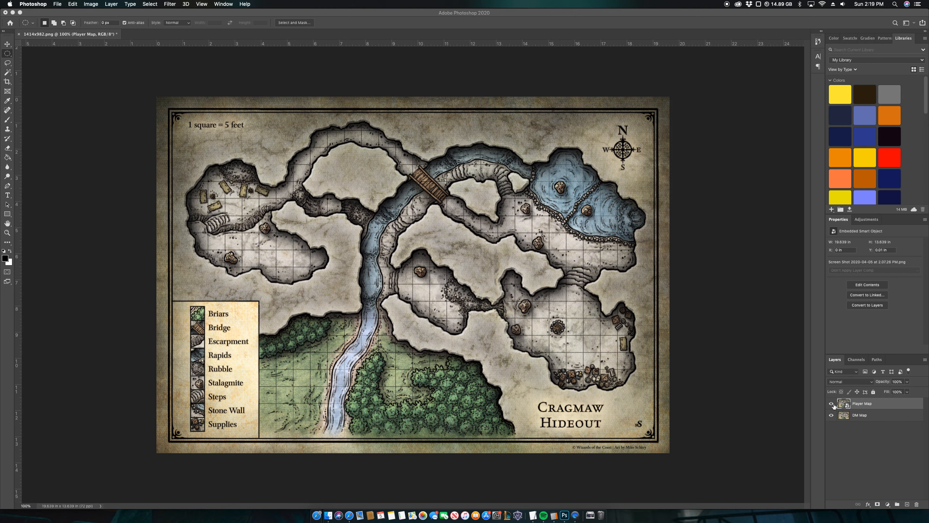
{"action": "left_click", "coordinate": [832, 404]}
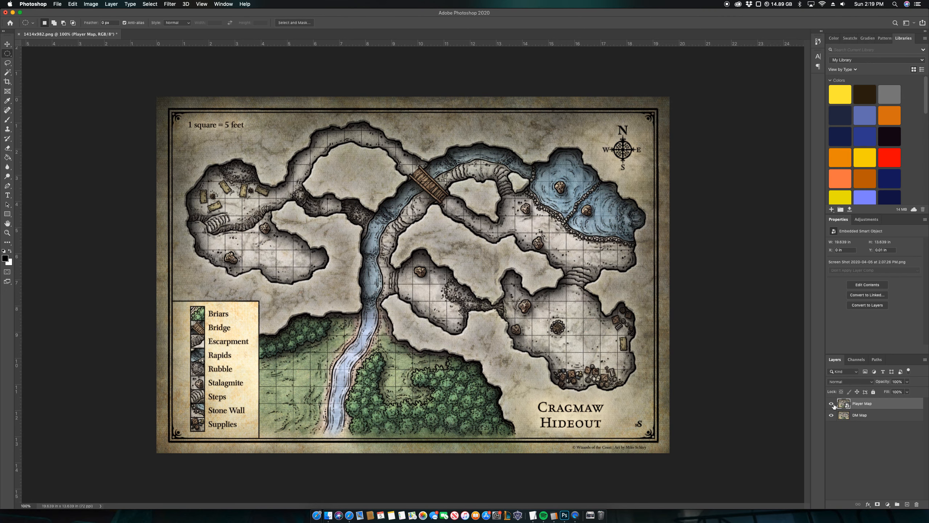
{"action": "left_click", "coordinate": [832, 404]}
{"action": "left_click", "coordinate": [832, 404]}
Add a new layer above the Player Map and name it Fog of War
{"action": "left_click", "coordinate": [908, 505]}
{"action": "double_click", "coordinate": [861, 403]}
{"action": "type", "text": "Fog "}
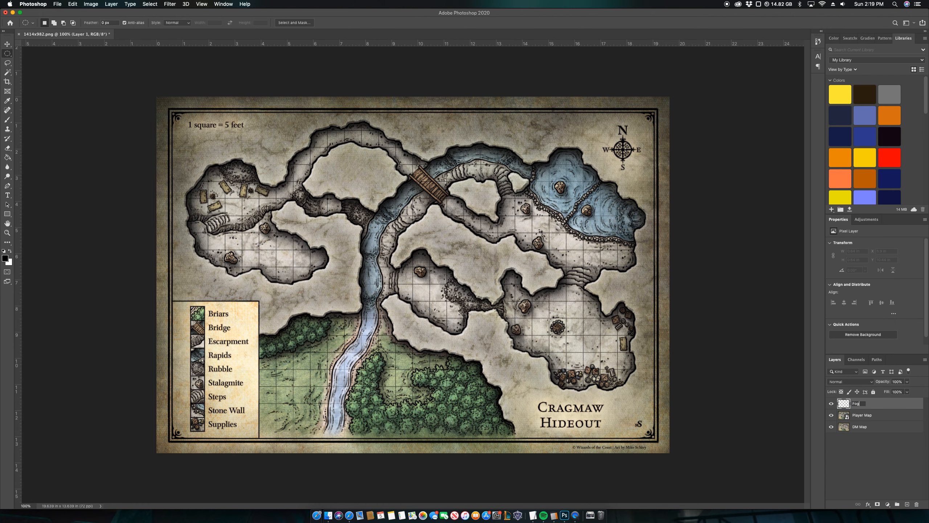
{"action": "type", "text": "of War"}
{"action": "key", "text": "Return"}
Create a layer group named Monsters below the Fog of War layer
{"action": "left_click", "coordinate": [898, 506]}
{"action": "double_click", "coordinate": [857, 413]}
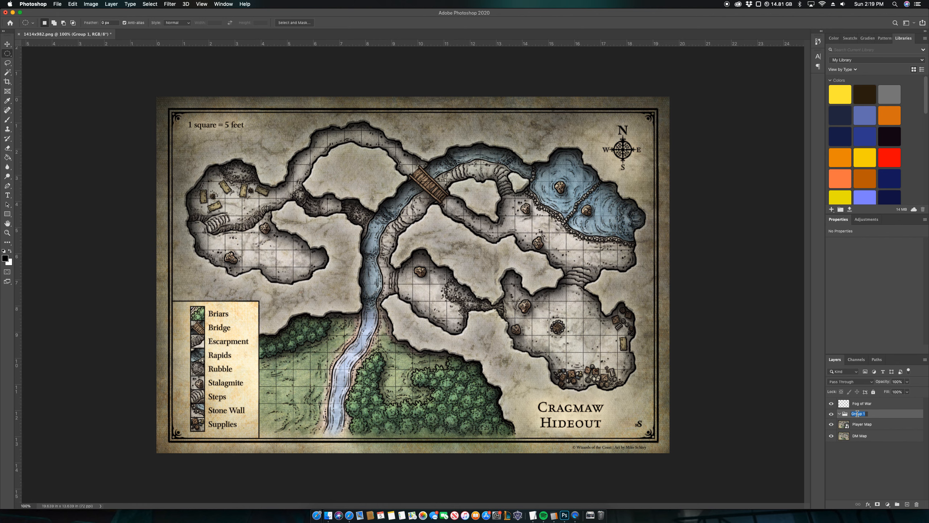
{"action": "type", "text": "Monsters"}
{"action": "key", "text": "Return"}
Create a layer group named Player Characters, separate from and directly below the Monsters group
{"action": "left_click", "coordinate": [898, 506]}
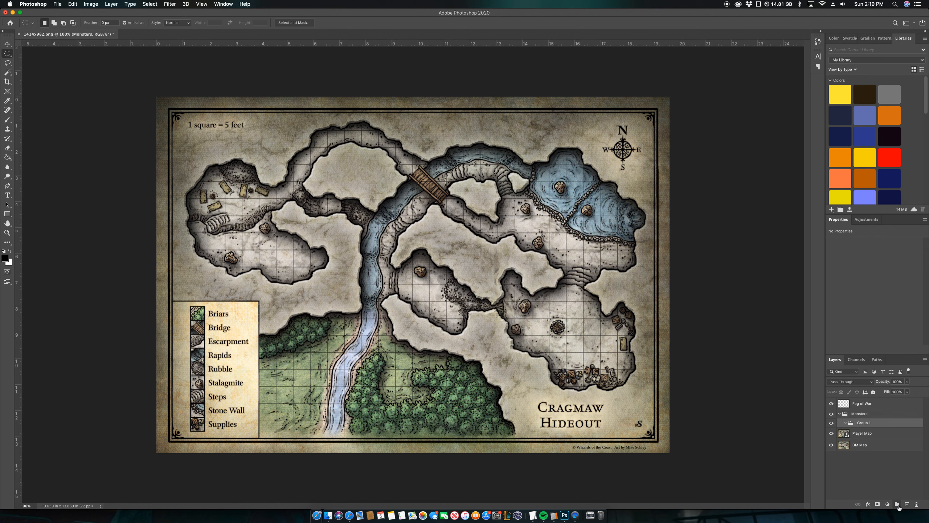
{"action": "double_click", "coordinate": [857, 423]}
{"action": "type", "text": "Player Characters"}
{"action": "key", "text": "Return"}
Create a subgroup named Wolves inside the Monsters group
{"action": "left_click", "coordinate": [860, 414]}
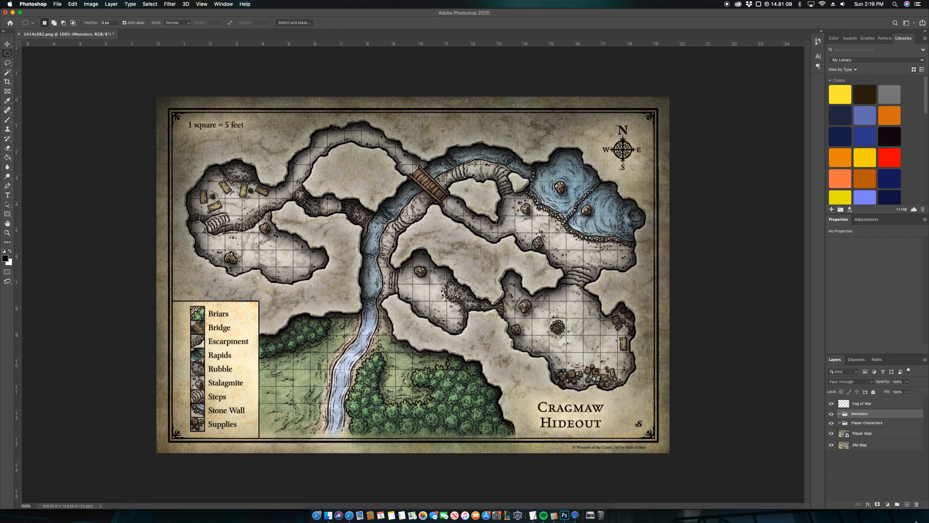
{"action": "left_click", "coordinate": [898, 505]}
{"action": "type", "text": "Wolves"}
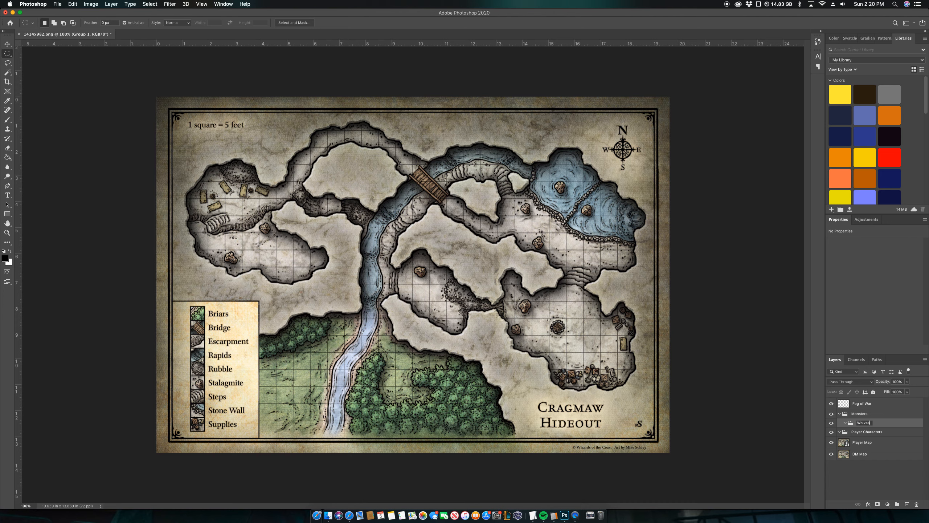
{"action": "key", "text": "Return"}
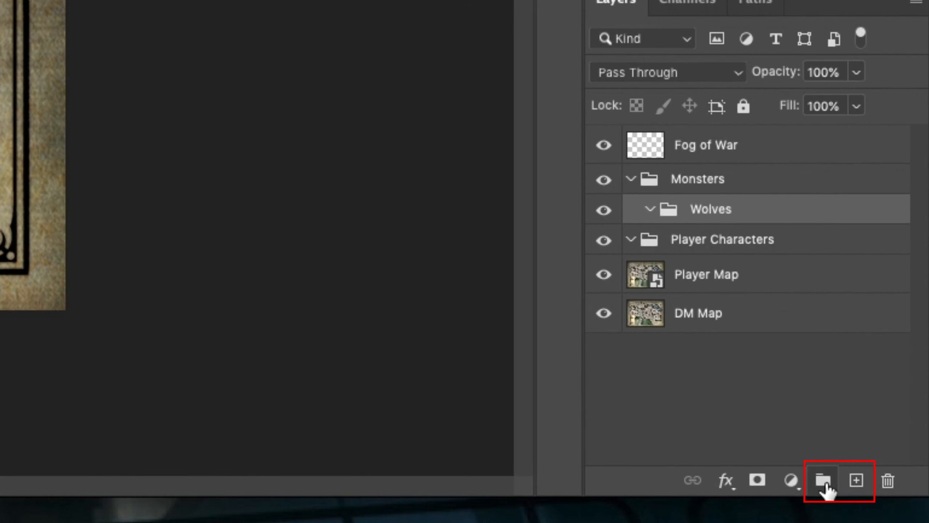
Create a subgroup named Encounter Eastern Cave inside Monsters, placed above the Wolves group rather than nested in it
{"action": "left_click", "coordinate": [823, 481]}
{"action": "left_click_drag", "start_coordinate": [717, 247], "coordinate": [699, 203]}
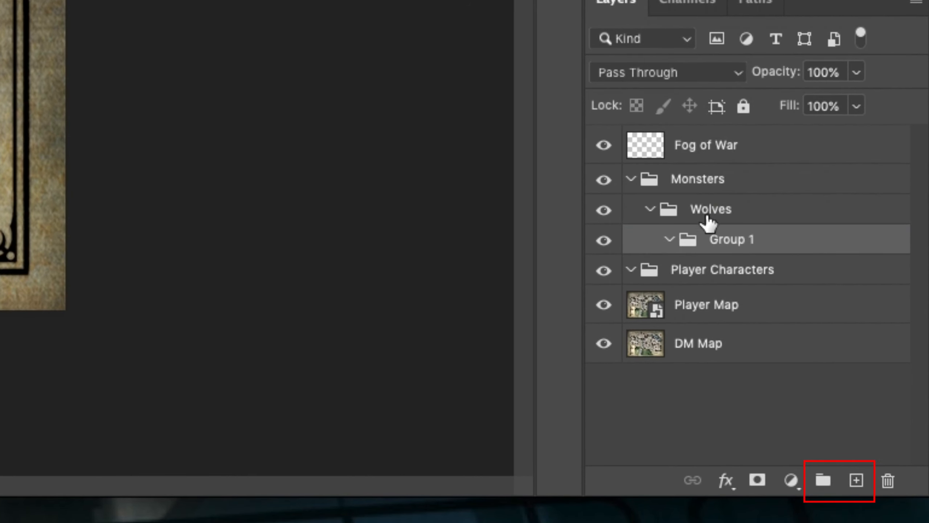
{"action": "left_click_drag", "start_coordinate": [717, 243], "coordinate": [720, 194]}
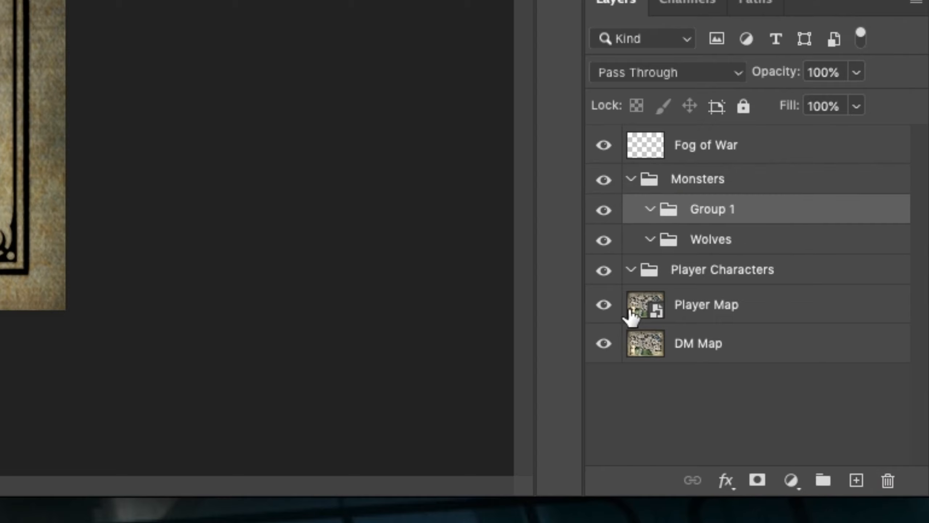
{"action": "double_click", "coordinate": [711, 211]}
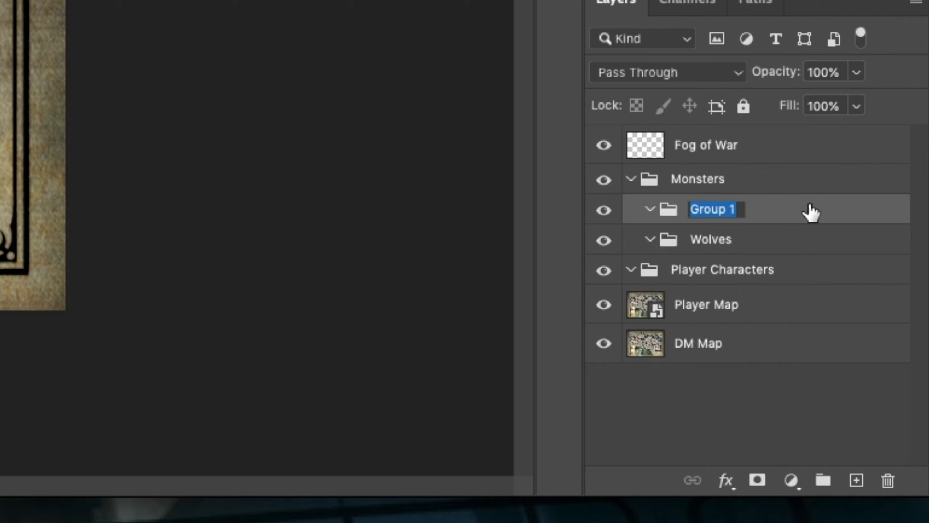
{"action": "type", "text": "E"}
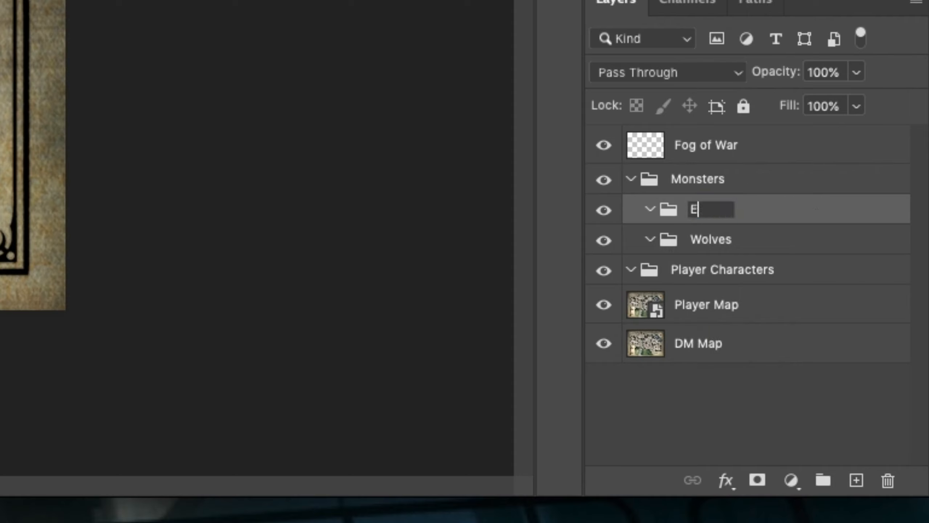
{"action": "type", "text": "ncounter "}
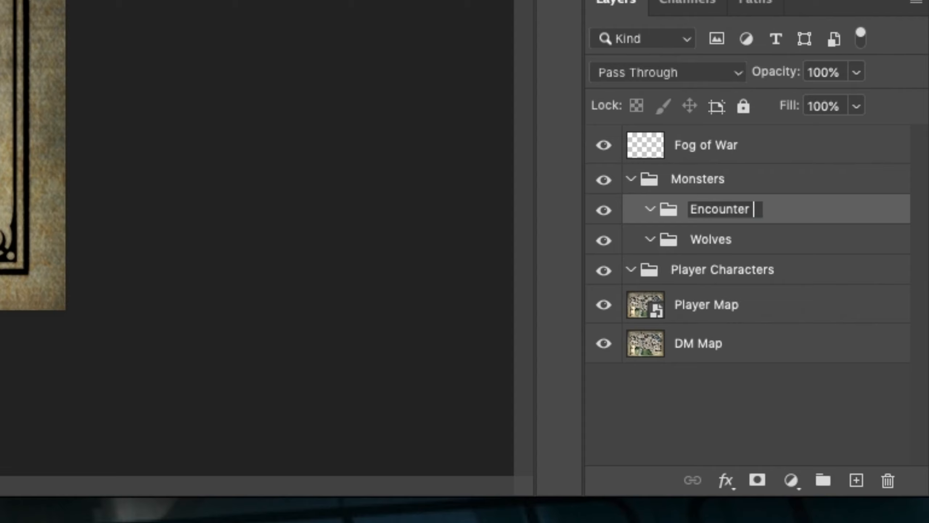
{"action": "type", "text": "Eastern Cave"}
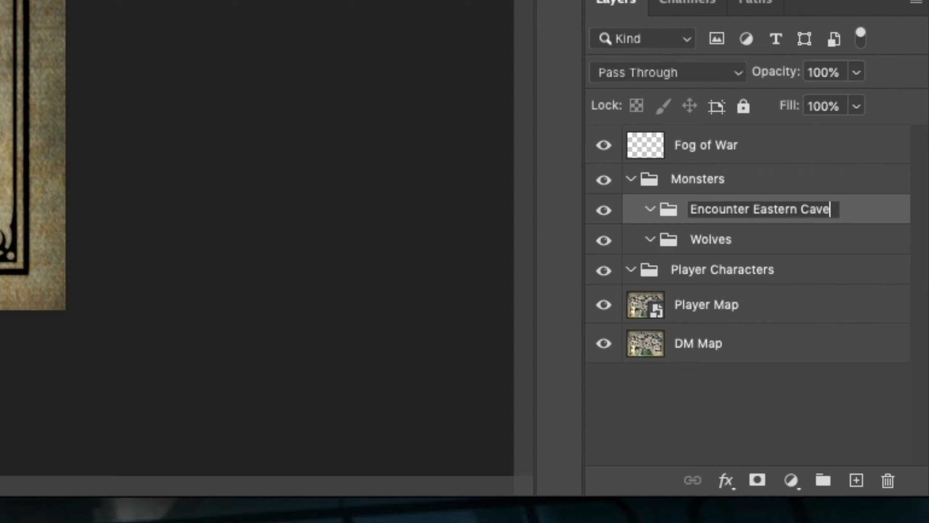
{"action": "key", "text": "Return"}
Add a subgroup named Encounter Western Cave inside the Monsters group
{"action": "left_click", "coordinate": [823, 480]}
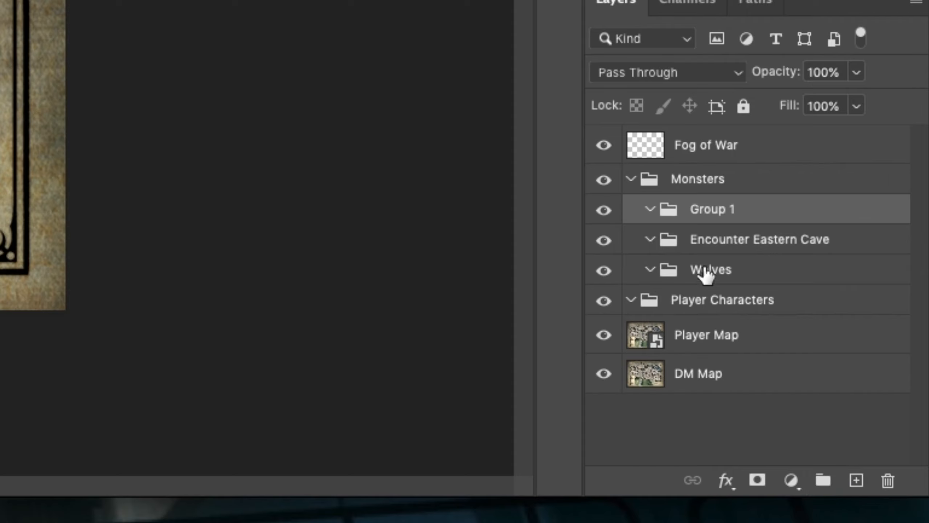
{"action": "double_click", "coordinate": [712, 209]}
{"action": "type", "text": "Encounter Wes"}
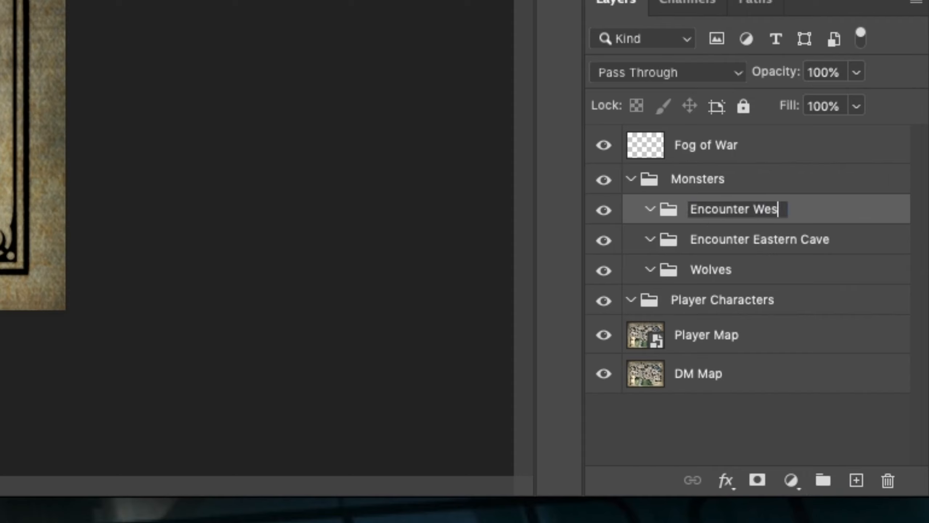
{"action": "key", "text": "BackSpace"}
{"action": "type", "text": "stern Cave"}
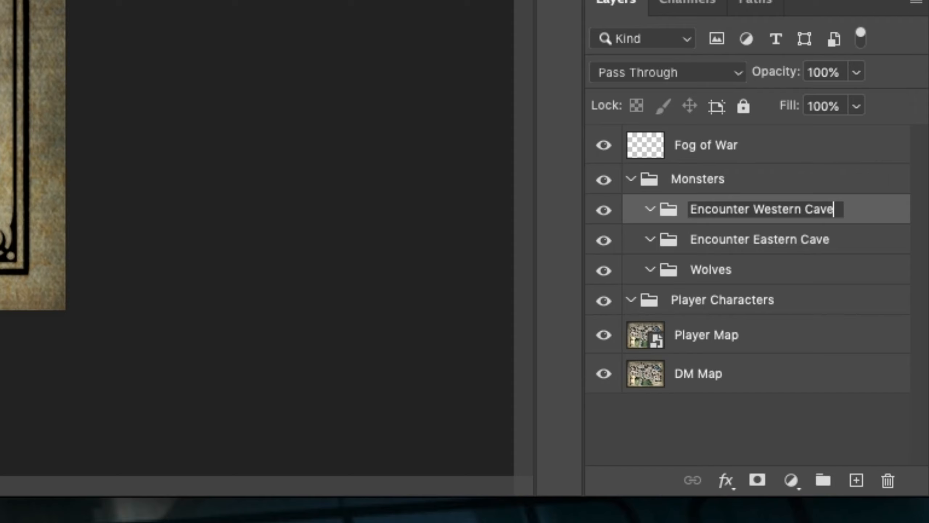
{"action": "key", "text": "Return"}
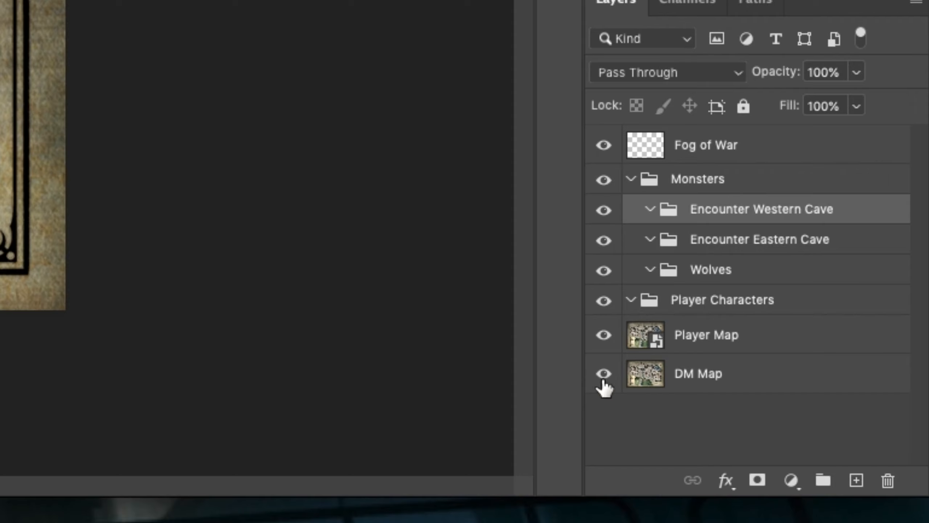
Hide the Player Map layer and add a subgroup named Outdoor Sentries inside the Monsters group
{"action": "left_click", "coordinate": [604, 335]}
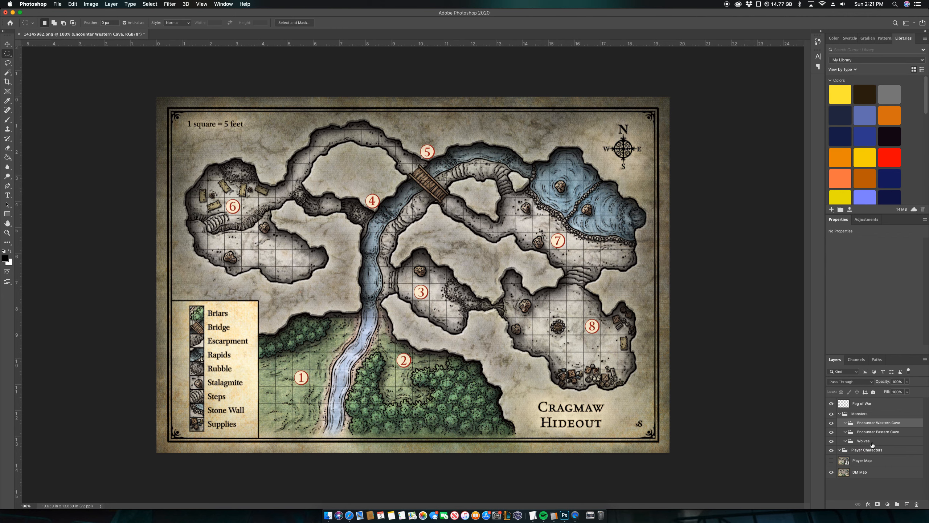
{"action": "left_click", "coordinate": [897, 505]}
{"action": "double_click", "coordinate": [864, 423]}
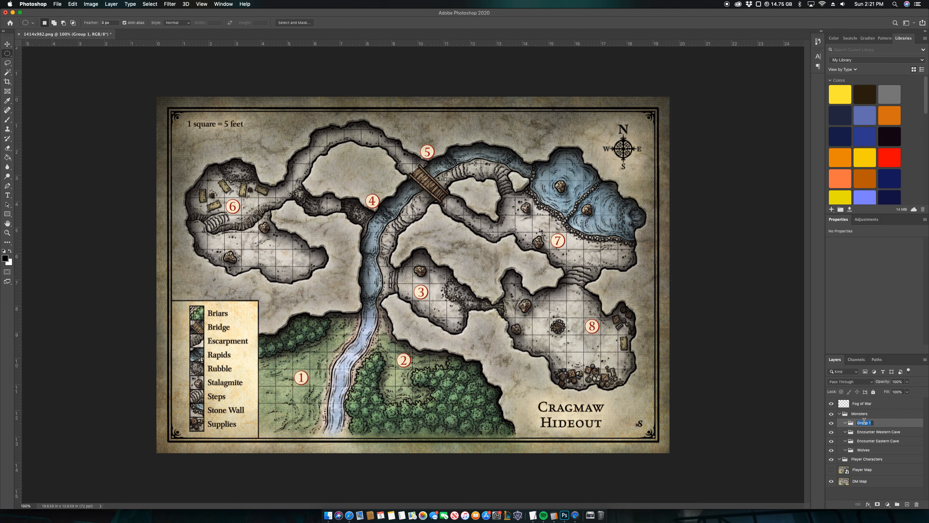
{"action": "type", "text": "Outdoor Sentries"}
{"action": "key", "text": "Return"}
Add a subgroup named Bridge Sentry inside the Monsters group
{"action": "left_click", "coordinate": [897, 505]}
{"action": "double_click", "coordinate": [863, 423]}
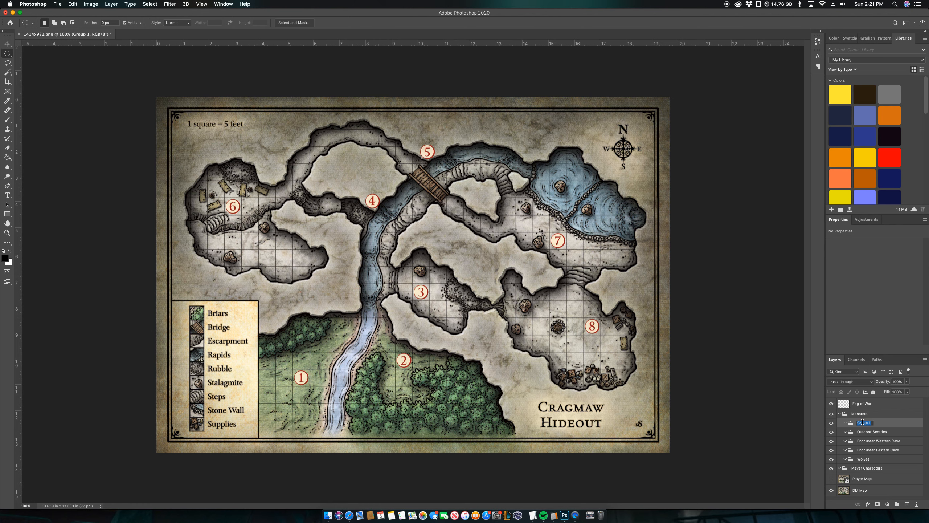
{"action": "type", "text": "Bridge Sentry"}
{"action": "key", "text": "Return"}
Add a subgroup named Sentries By Pool inside the Monsters group
{"action": "left_click", "coordinate": [898, 504]}
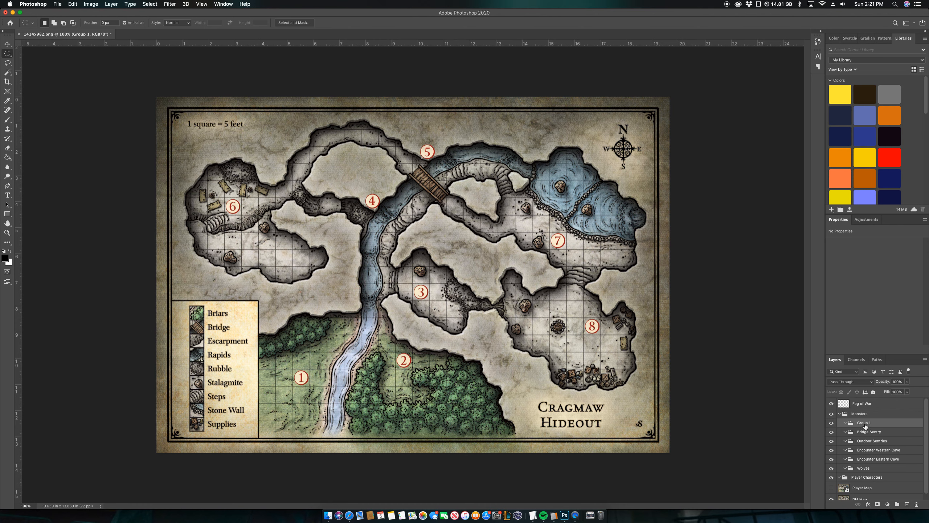
{"action": "double_click", "coordinate": [869, 422]}
{"action": "type", "text": "Room 7 Sentries"}
{"action": "double_click", "coordinate": [862, 423]}
{"action": "key", "text": "BackSpace"}
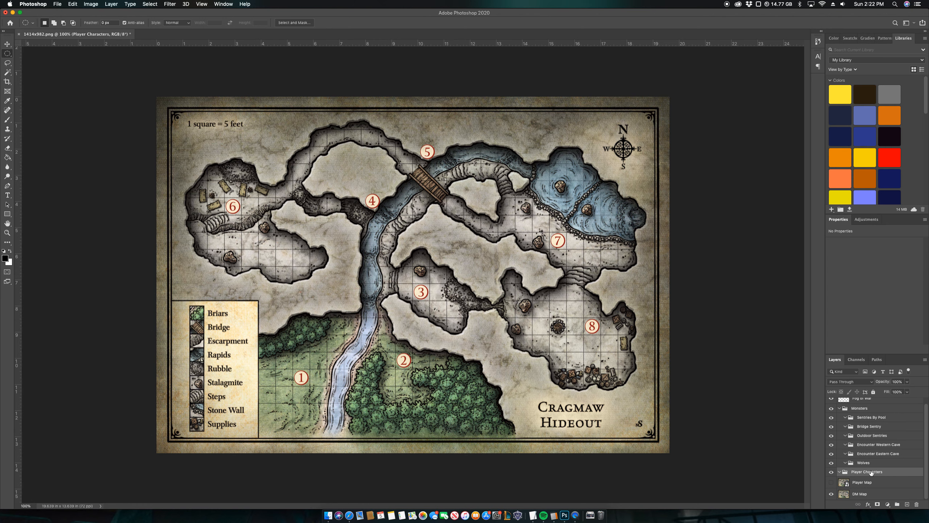
Add a new empty layer inside the Player Characters group and make the Player Map layer visible again
{"action": "left_click", "coordinate": [908, 506]}
{"action": "left_click_drag", "start_coordinate": [873, 476], "coordinate": [866, 491]}
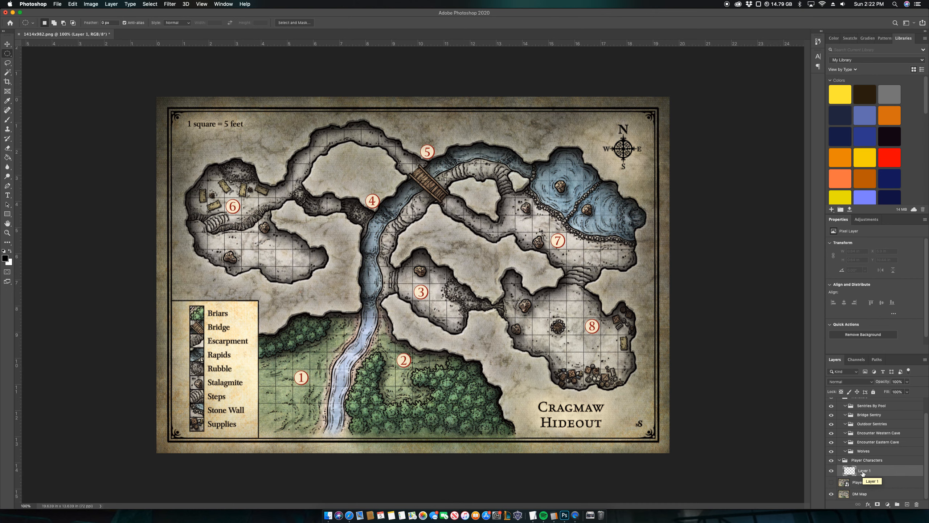
{"action": "left_click", "coordinate": [831, 482]}
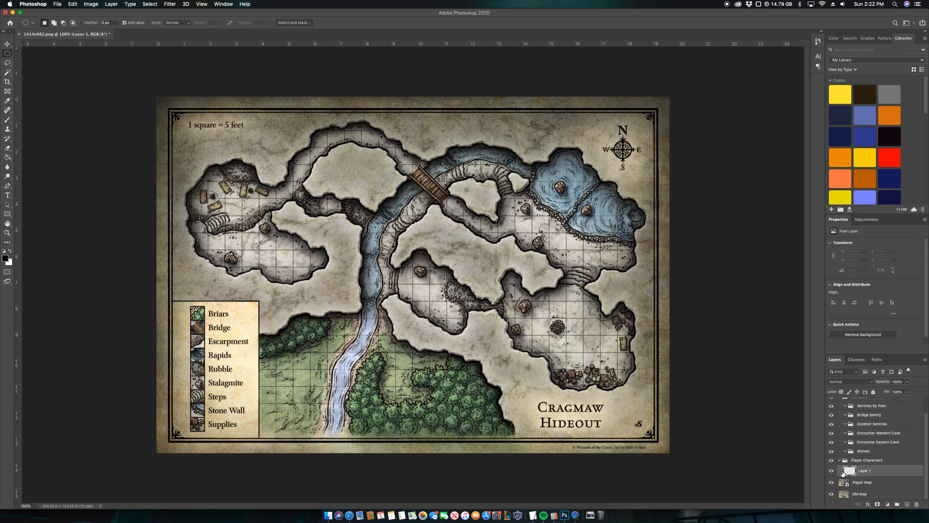
Draw a circular Elliptical Marquee selection about 0.57 in wide in a grass square west of the river and fill it white
{"action": "left_click", "coordinate": [8, 46]}
{"action": "left_click", "coordinate": [8, 56]}
{"action": "right_click", "coordinate": [8, 56]}
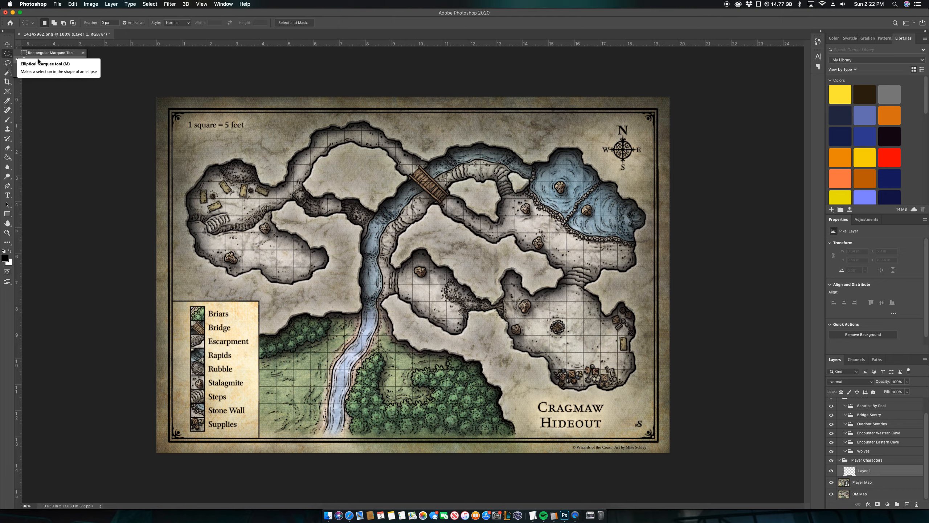
{"action": "left_click", "coordinate": [106, 96]}
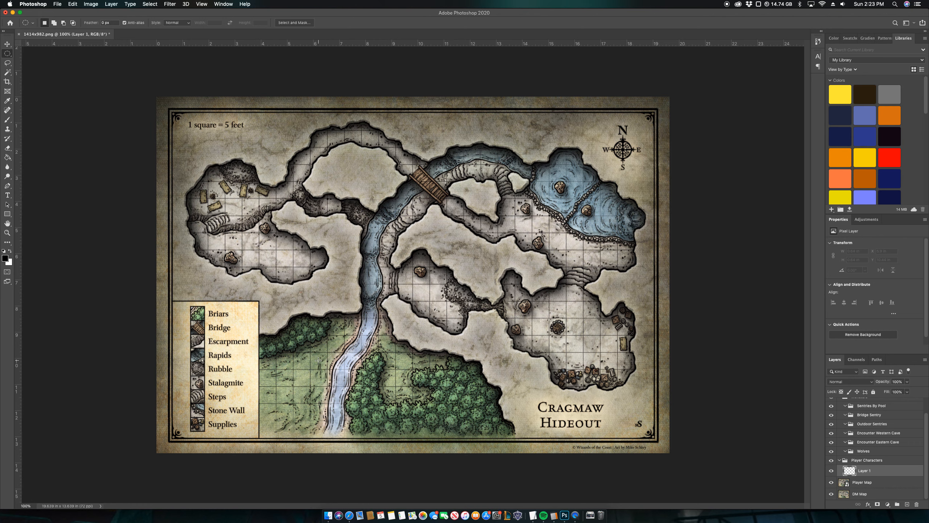
{"action": "left_click_drag", "start_coordinate": [319, 361], "coordinate": [328, 370]}
{"action": "key", "text": "super+BackSpace"}
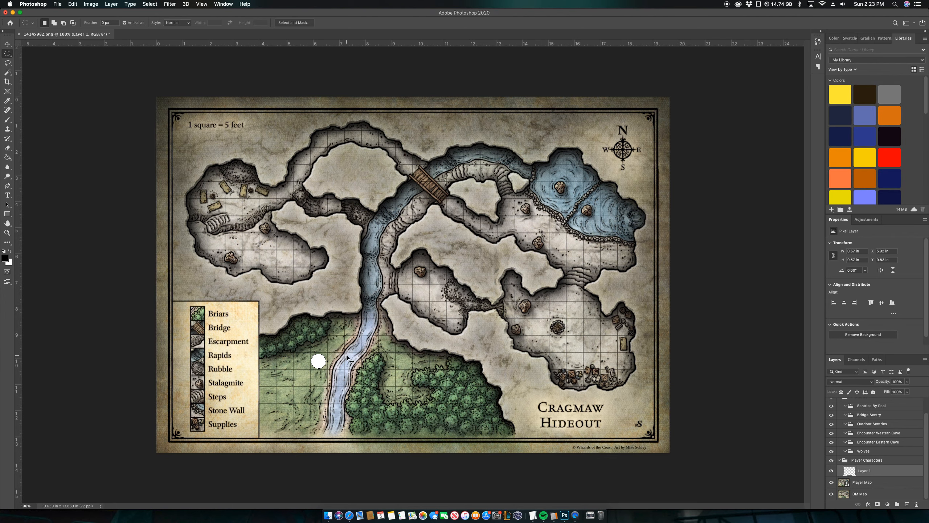
Add a 4 px red (ff0000) outside Stroke effect to the white circle layer in the Player Characters group
{"action": "key", "text": "super+0"}
{"action": "scroll", "coordinate": [346, 351], "scroll_direction": "up", "scroll_amount": 4}
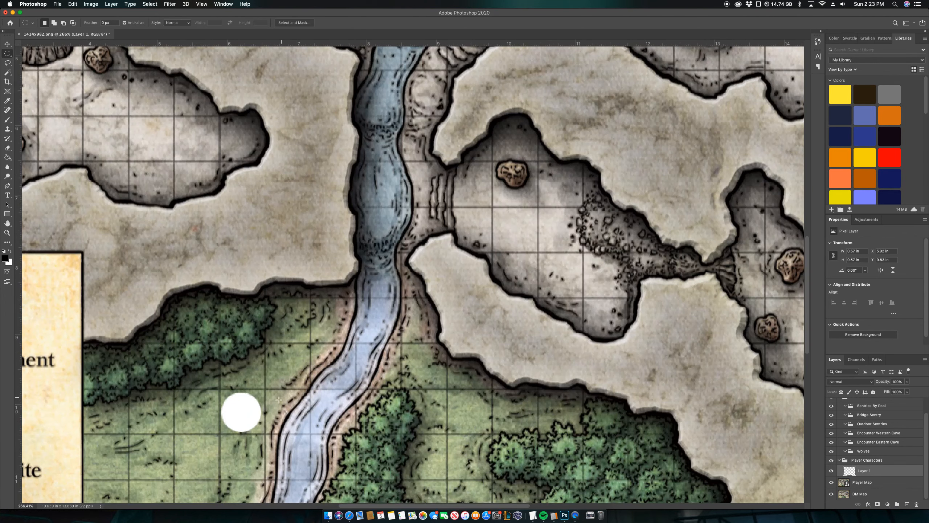
{"action": "left_click_drag", "start_coordinate": [267, 420], "coordinate": [359, 322]}
{"action": "key", "text": "v"}
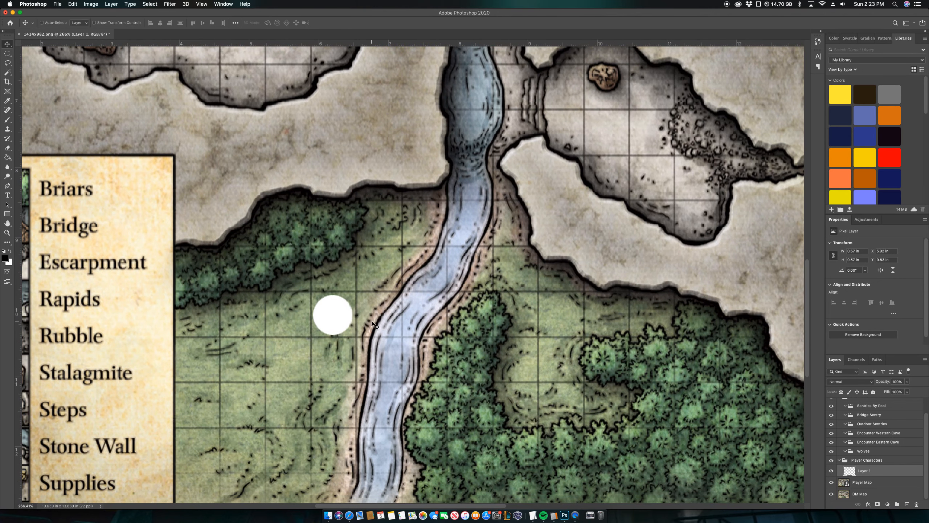
{"action": "scroll", "coordinate": [373, 322], "scroll_direction": "down", "scroll_amount": 2}
{"action": "scroll", "coordinate": [624, 362], "scroll_direction": "up", "scroll_amount": 1}
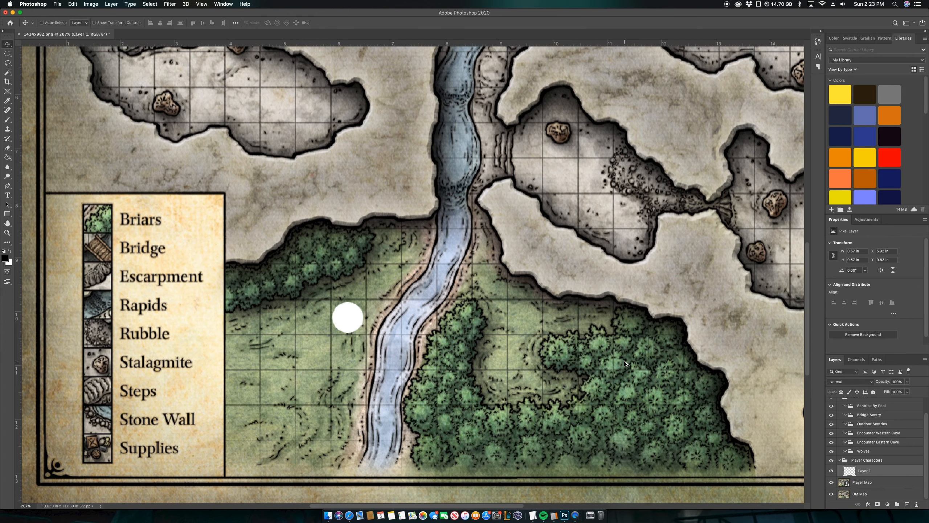
{"action": "scroll", "coordinate": [625, 361], "scroll_direction": "down", "scroll_amount": 1}
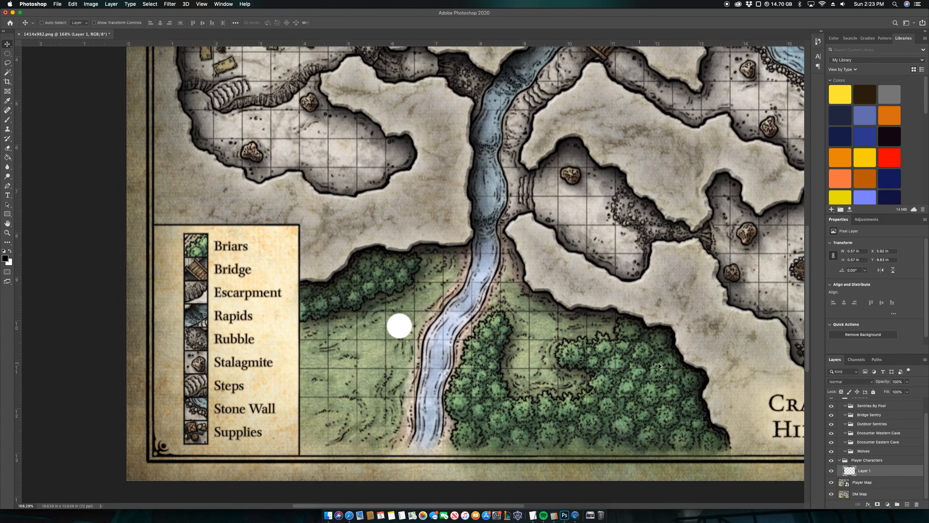
{"action": "double_click", "coordinate": [882, 472]}
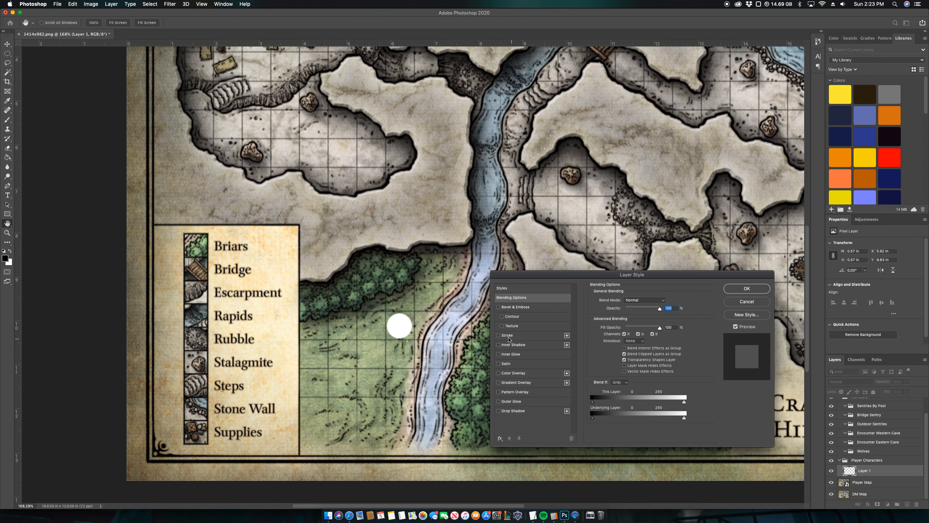
{"action": "left_click", "coordinate": [522, 337]}
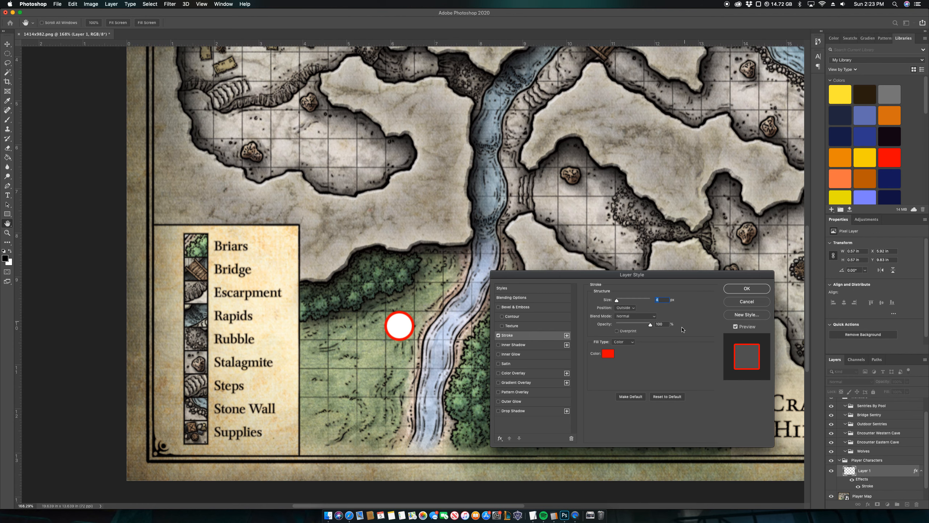
{"action": "left_click", "coordinate": [608, 353]}
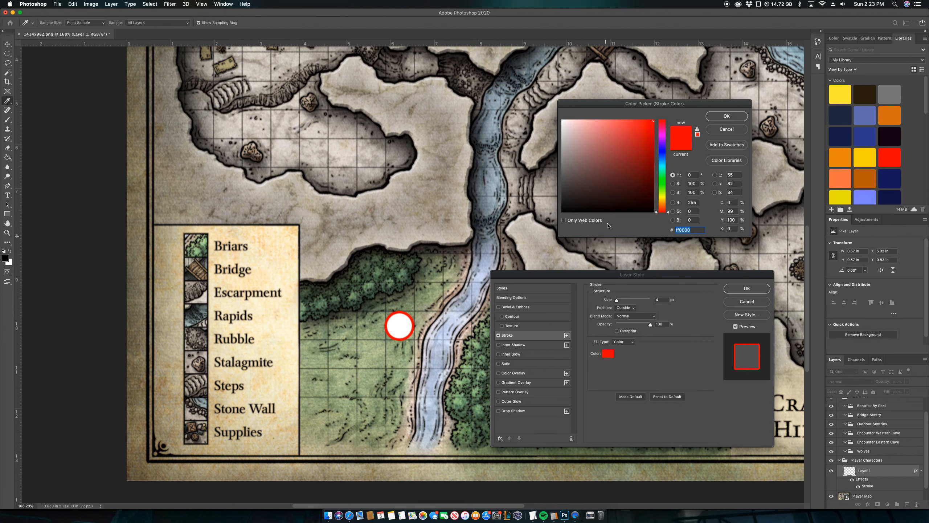
{"action": "left_click", "coordinate": [726, 118]}
{"action": "left_click", "coordinate": [754, 290]}
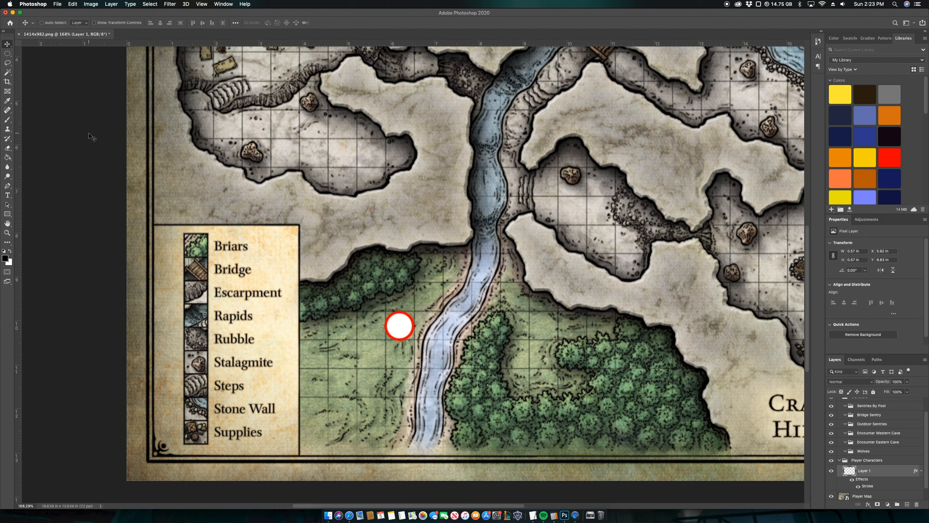
Add the horizontal text "A" in black Myriad Pro over the white circle
{"action": "key", "text": "t"}
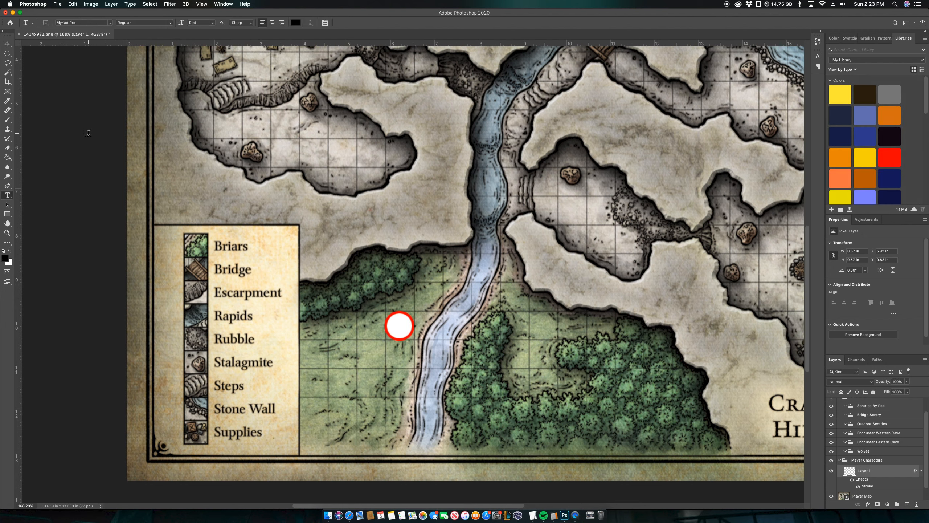
{"action": "right_click", "coordinate": [7, 197]}
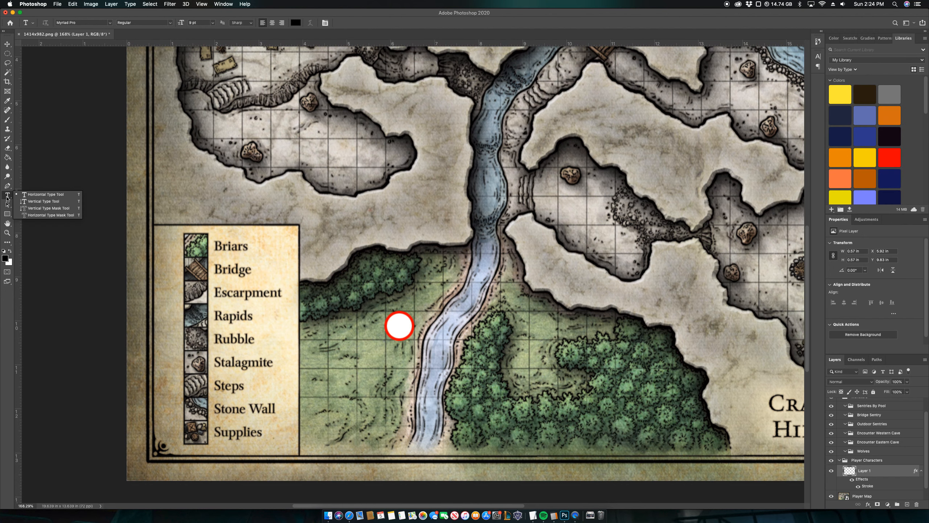
{"action": "left_click", "coordinate": [32, 197]}
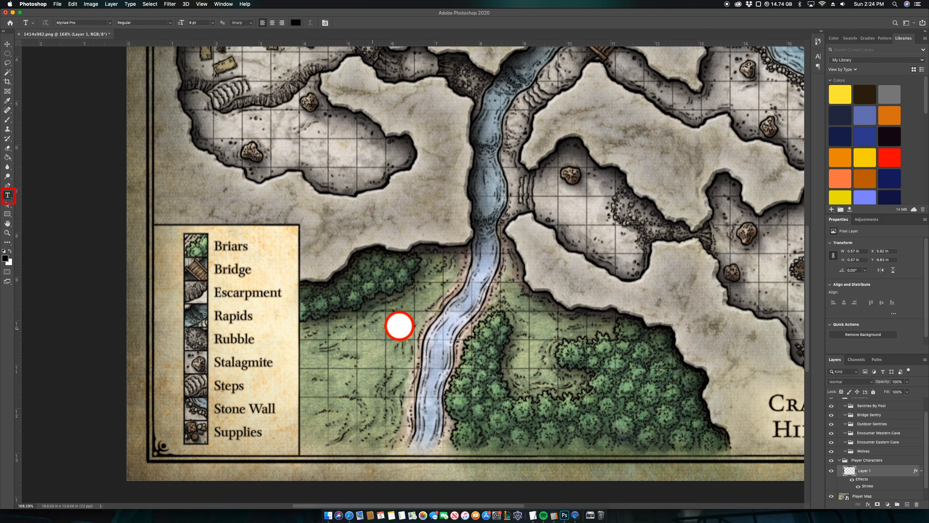
{"action": "left_click", "coordinate": [399, 326]}
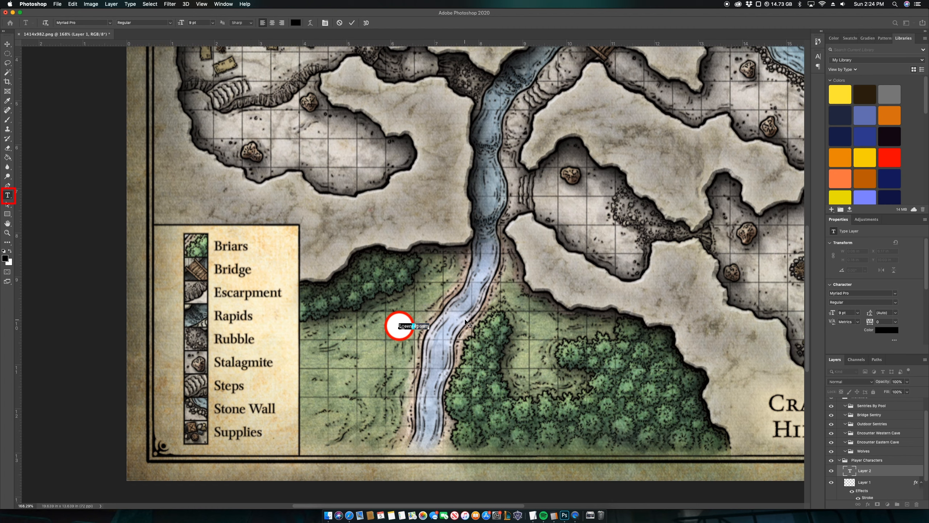
{"action": "type", "text": "A"}
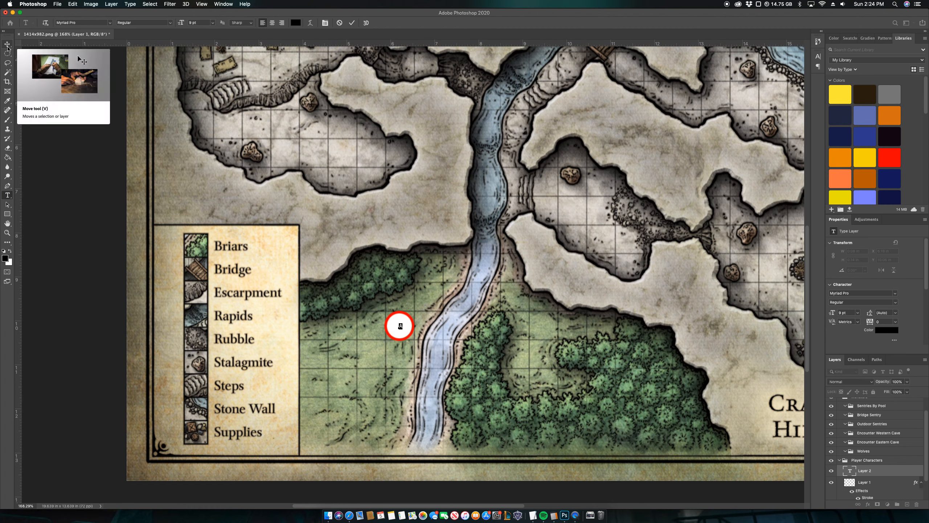
Set the font size of the letter A to 36 pt and commit the text
{"action": "key", "text": "super+t"}
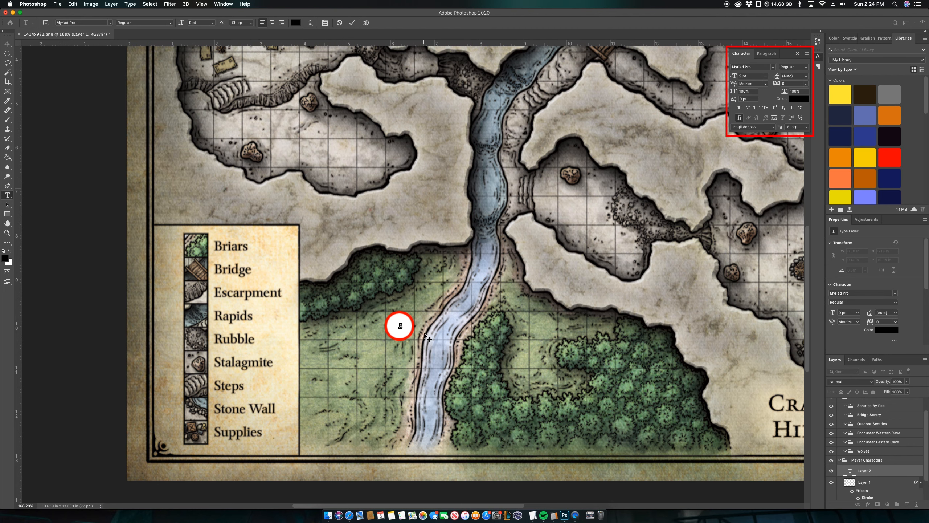
{"action": "left_click", "coordinate": [754, 76]}
{"action": "type", "text": "10"}
{"action": "key", "text": "Return"}
{"action": "left_click_drag", "start_coordinate": [736, 78], "coordinate": [743, 78]}
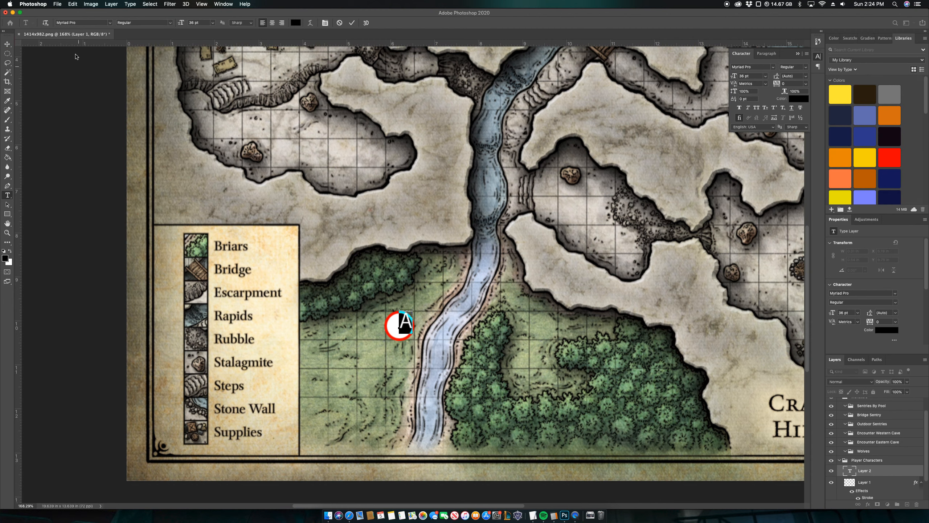
{"action": "left_click", "coordinate": [7, 43]}
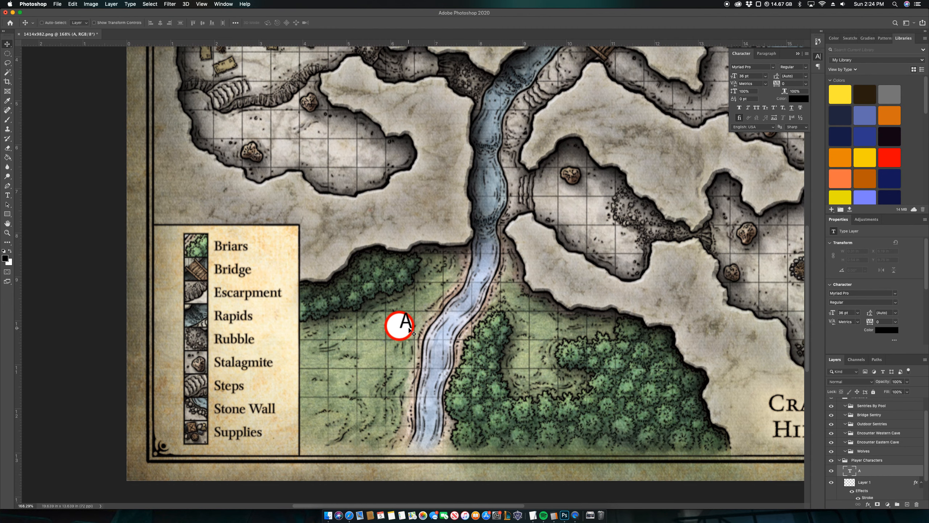
Align the letter A and the circle by their horizontal and vertical centers, and move the token into the grid square west of the river
{"action": "left_click_drag", "start_coordinate": [413, 332], "coordinate": [407, 336]}
{"action": "left_click_drag", "start_coordinate": [407, 330], "coordinate": [428, 345]}
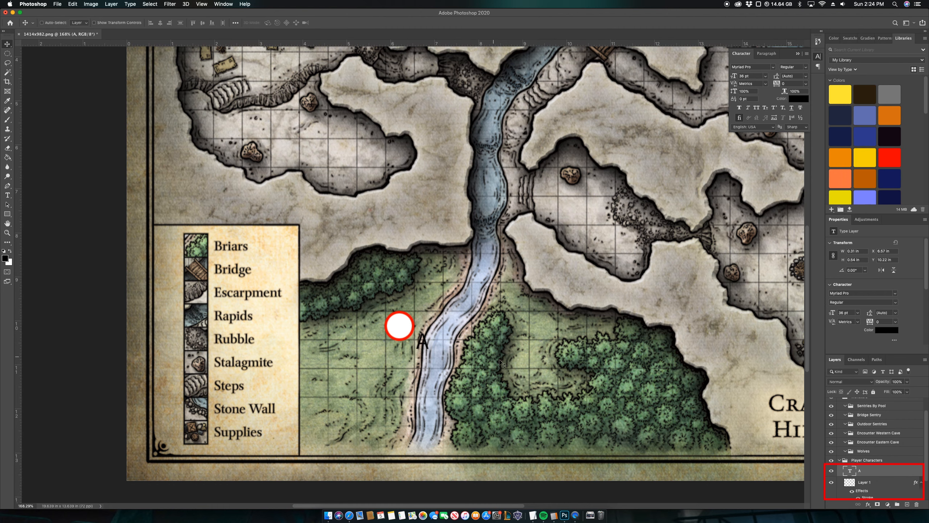
{"action": "left_click", "coordinate": [885, 484], "text": "shift"}
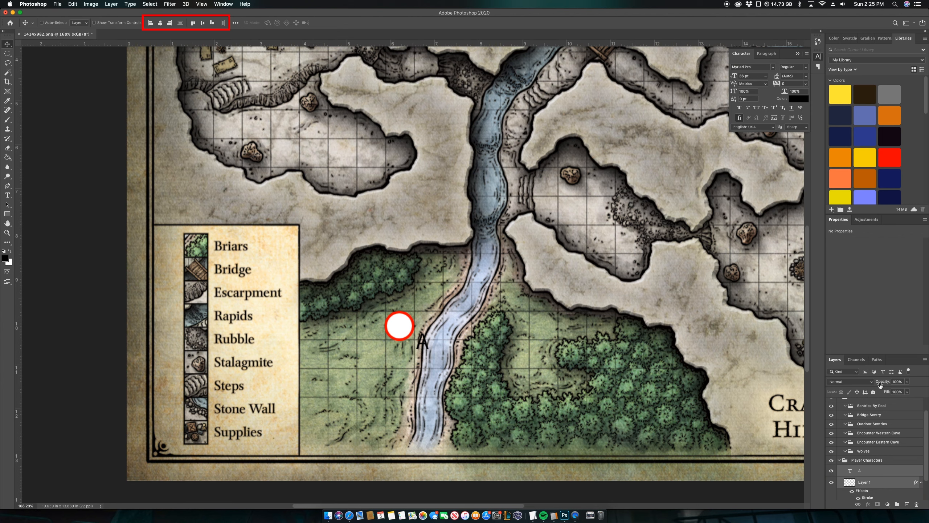
{"action": "left_click", "coordinate": [160, 23]}
{"action": "key", "text": "super+z"}
{"action": "left_click", "coordinate": [161, 23]}
{"action": "left_click", "coordinate": [202, 24]}
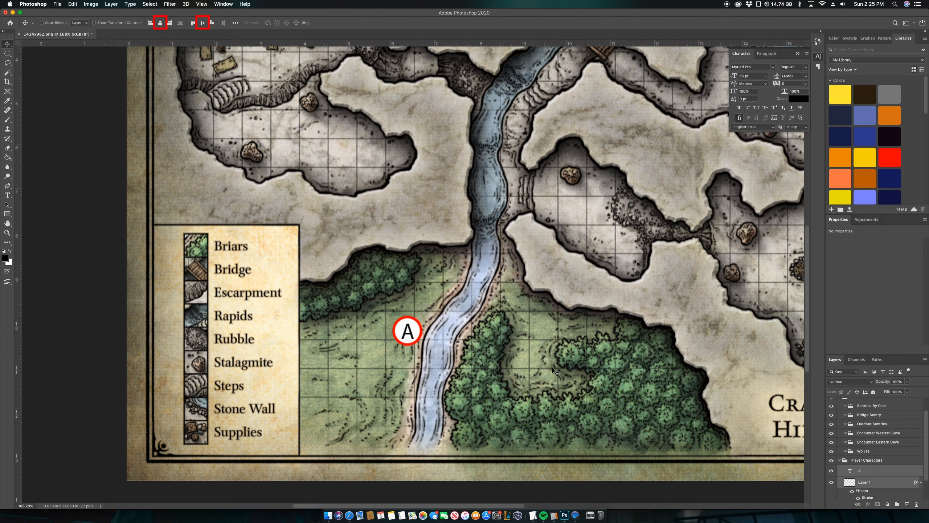
{"action": "left_click_drag", "start_coordinate": [408, 334], "coordinate": [375, 319]}
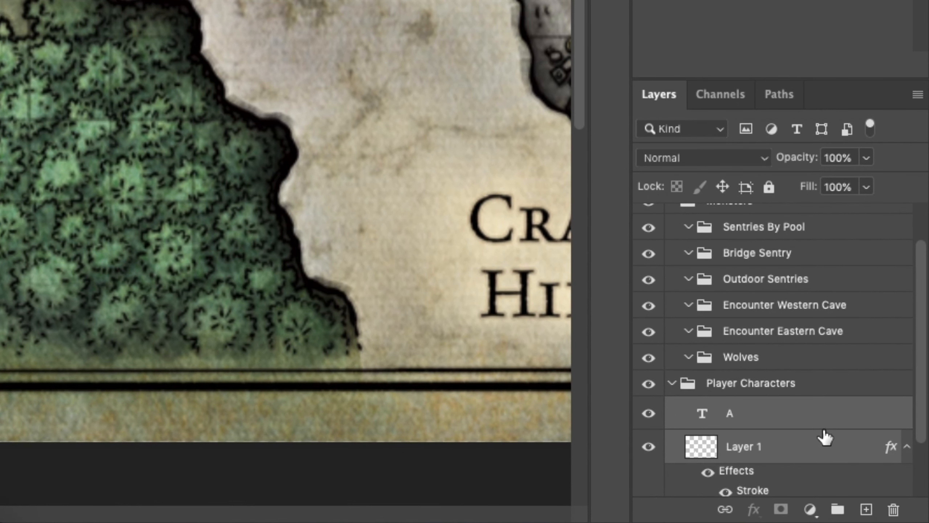
Duplicate the A token's letter and circle layers, and change the copied letter and its layer name to B
{"action": "left_click_drag", "start_coordinate": [831, 439], "coordinate": [867, 508]}
{"action": "scroll", "coordinate": [732, 409], "scroll_direction": "down", "scroll_amount": 4}
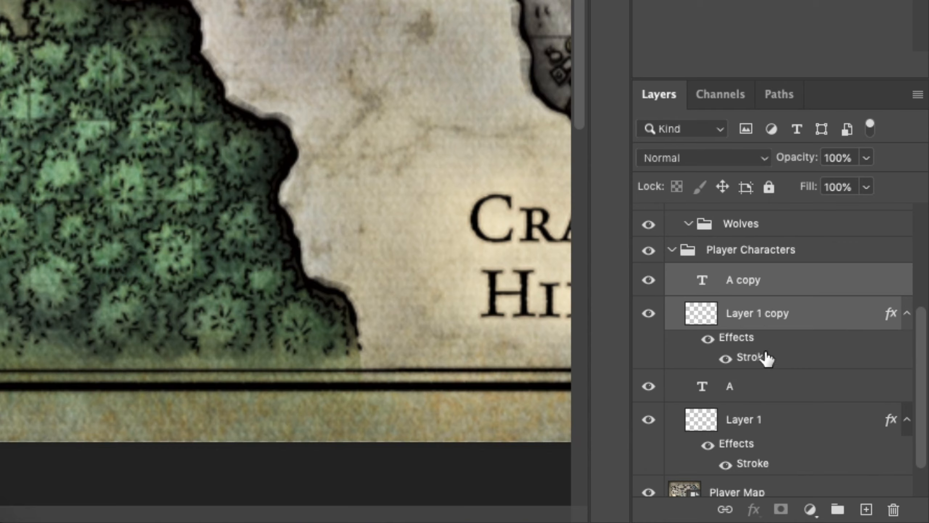
{"action": "left_click", "coordinate": [701, 319]}
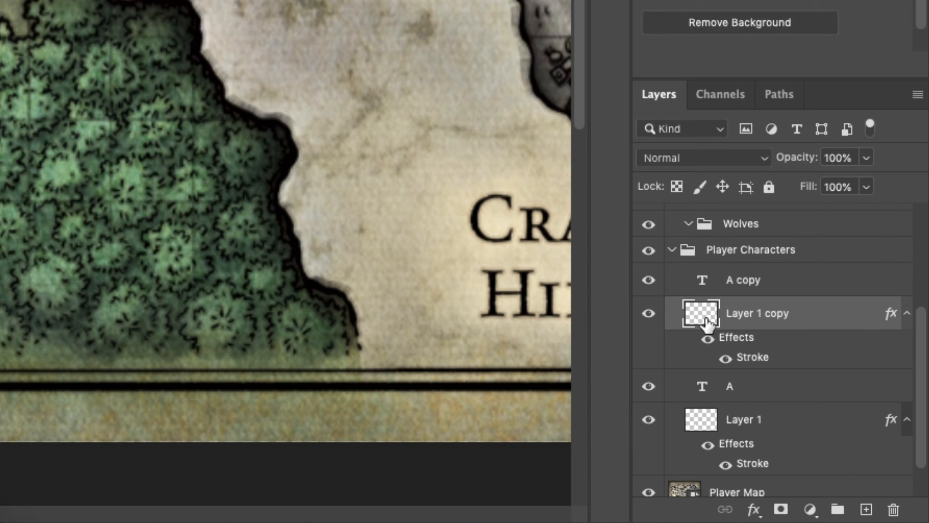
{"action": "double_click", "coordinate": [744, 282]}
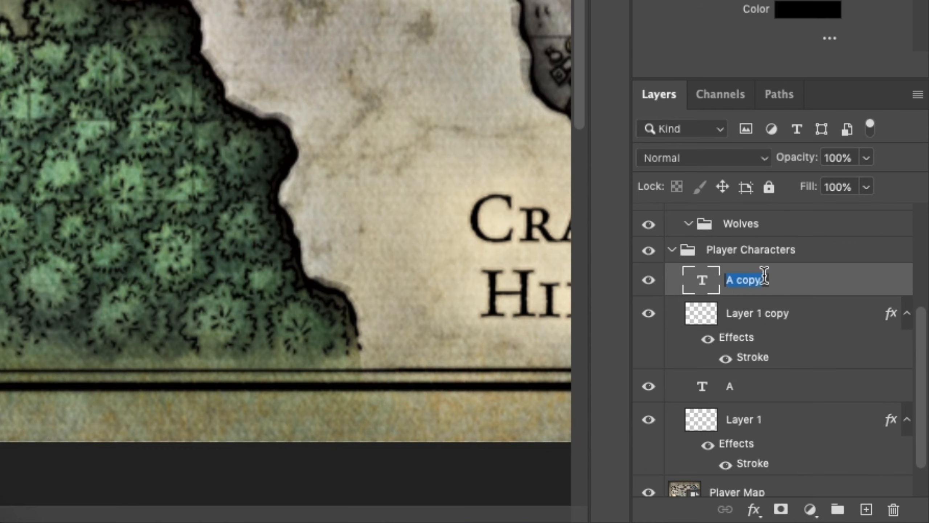
{"action": "type", "text": "B"}
{"action": "key", "text": "Return"}
{"action": "double_click", "coordinate": [700, 279]}
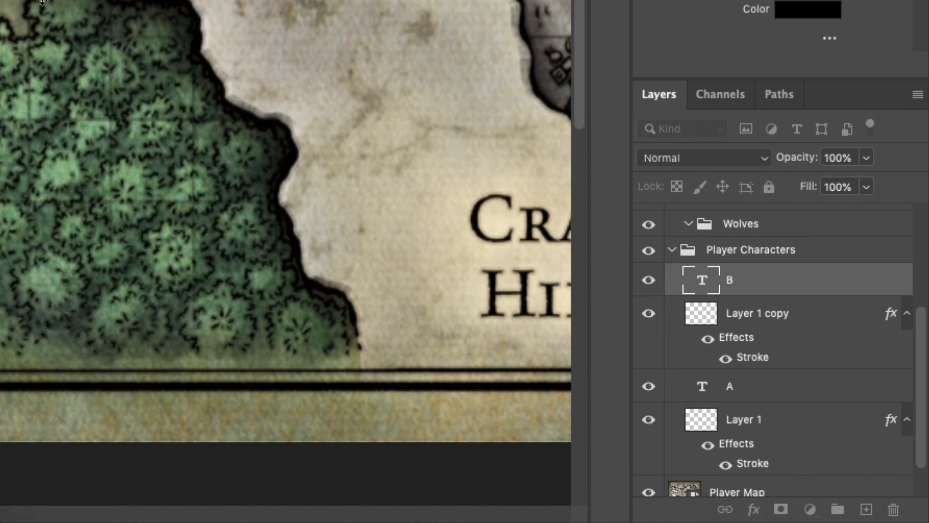
Duplicate the B token's letter and circle layers, and change the copied letter and its layer name to C
{"action": "left_click", "coordinate": [763, 312], "text": "shift"}
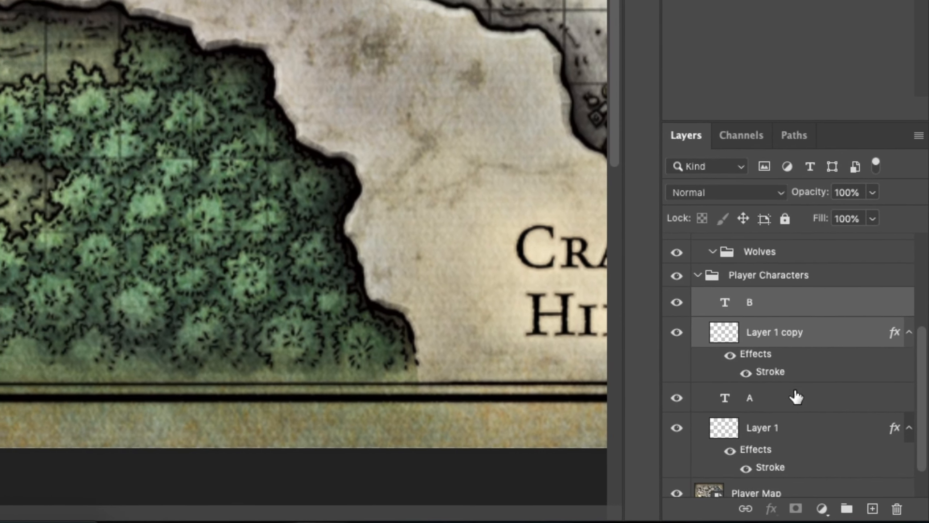
{"action": "key", "text": "super+j"}
{"action": "double_click", "coordinate": [775, 311]}
{"action": "type", "text": "C"}
{"action": "key", "text": "Return"}
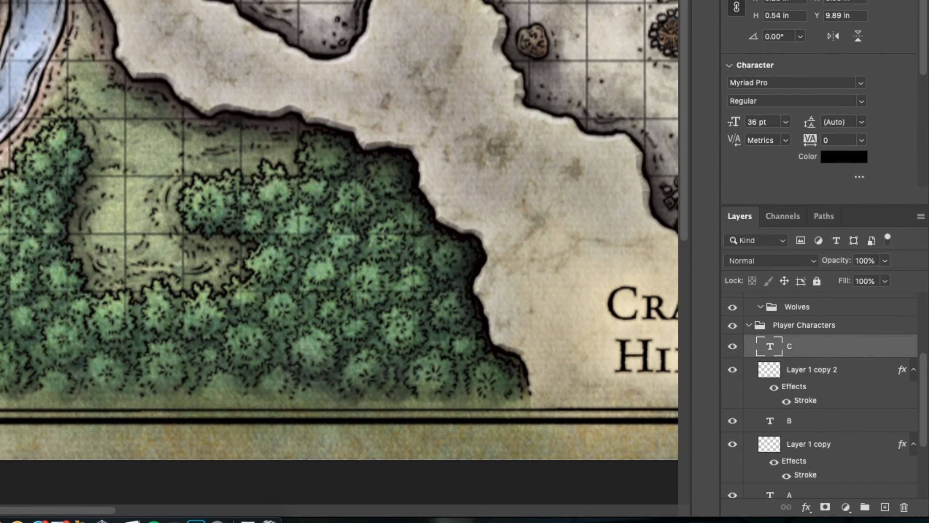
Duplicate the C token's letter and circle layers, and change the copied letter and its layer name to D
{"action": "left_click", "coordinate": [800, 357], "text": "shift"}
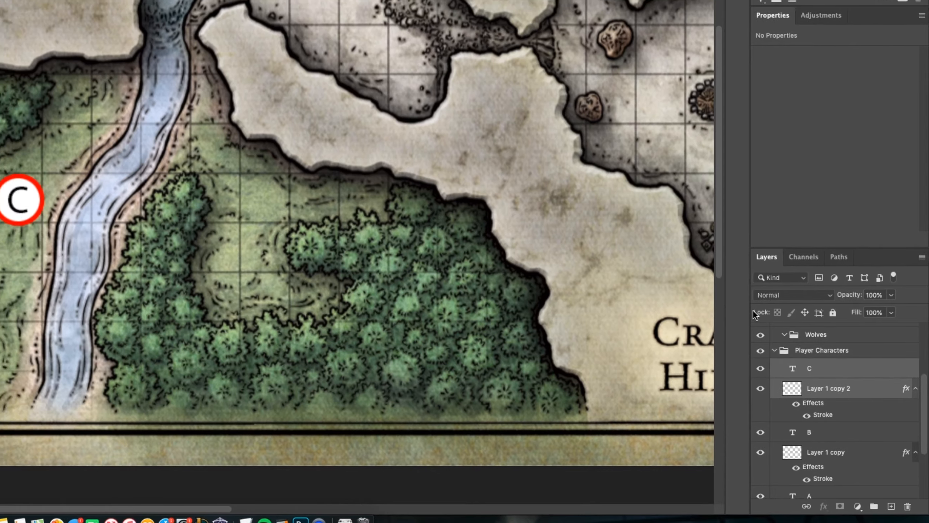
{"action": "key", "text": "super+j"}
{"action": "double_click", "coordinate": [804, 361]}
{"action": "type", "text": "D"}
{"action": "key", "text": "Return"}
{"action": "double_click", "coordinate": [787, 362]}
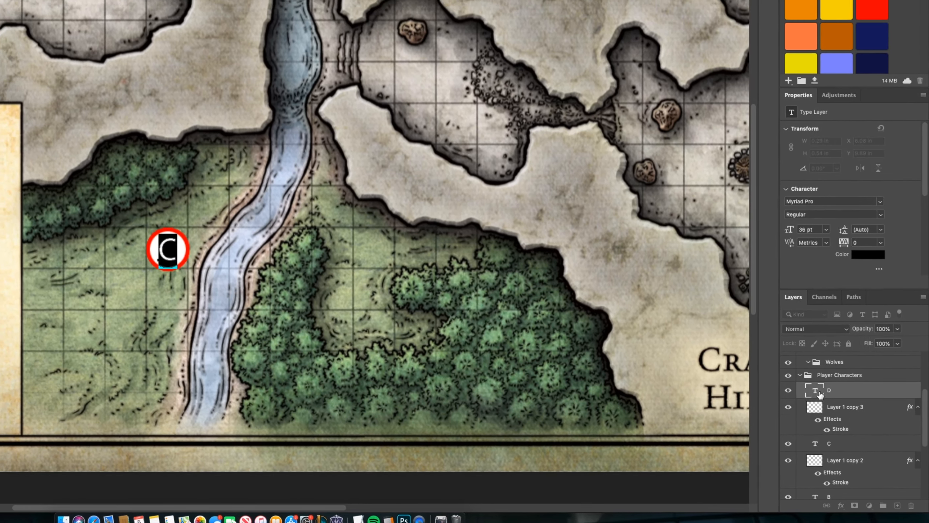
{"action": "type", "text": "D"}
{"action": "left_click", "coordinate": [845, 407], "text": "shift"}
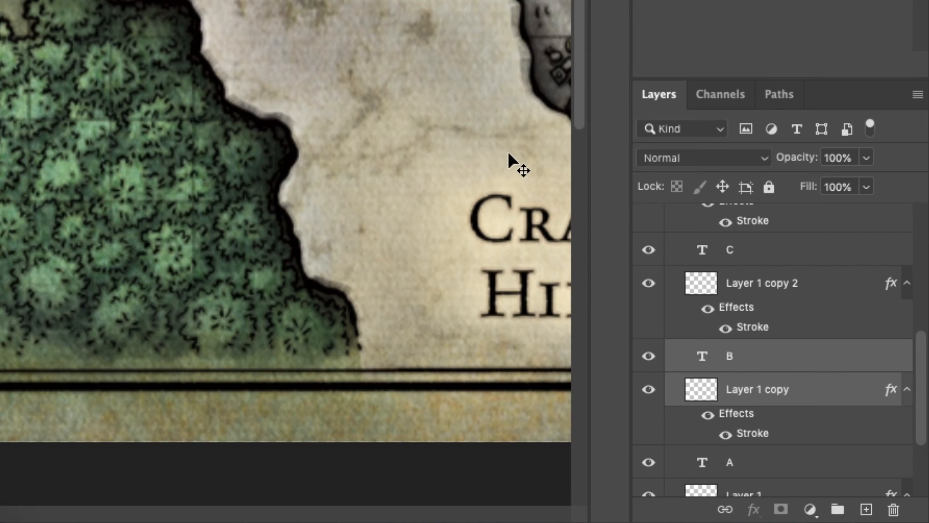
Merge the letter and circle layers of token A into one layer, and do the same for token B
{"action": "scroll", "coordinate": [863, 326], "scroll_direction": "down", "scroll_amount": 4}
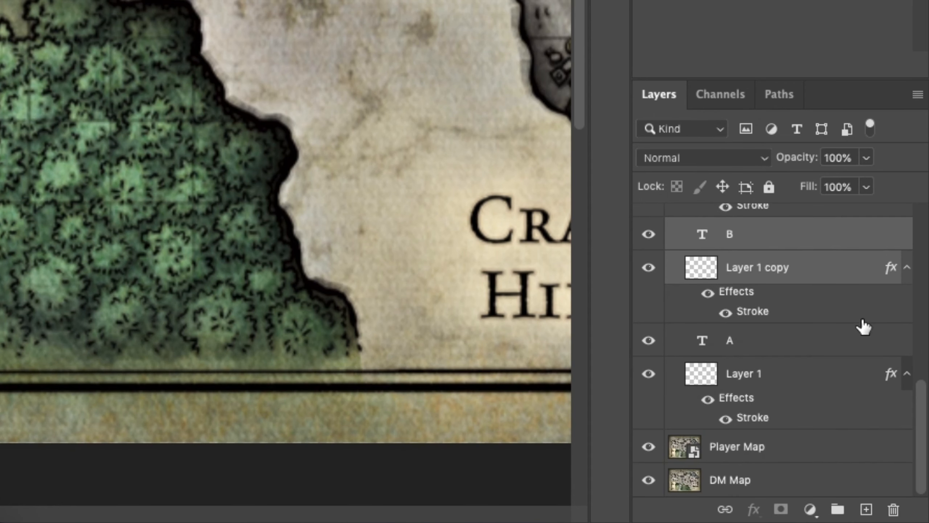
{"action": "left_click", "coordinate": [775, 339]}
{"action": "left_click", "coordinate": [792, 373], "text": "shift"}
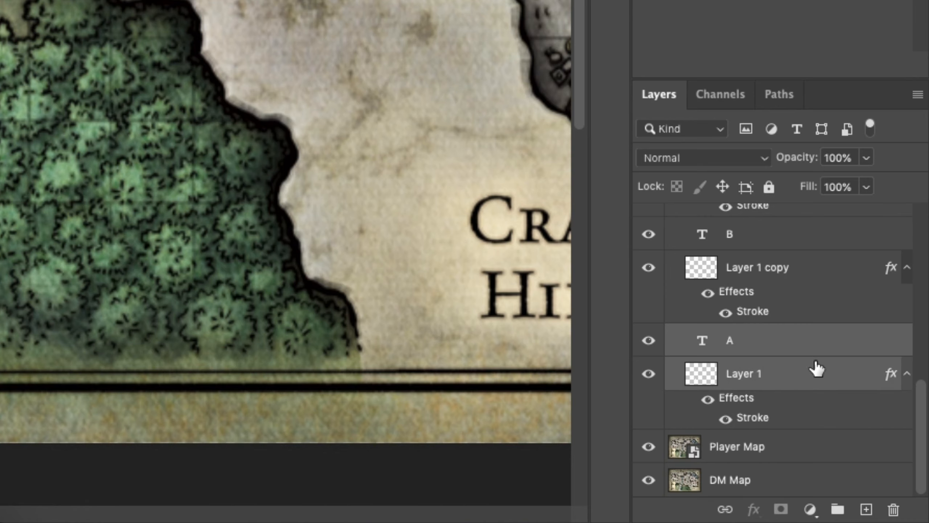
{"action": "key", "text": "super+e"}
{"action": "left_click", "coordinate": [803, 339]}
{"action": "left_click", "coordinate": [816, 316], "text": "shift"}
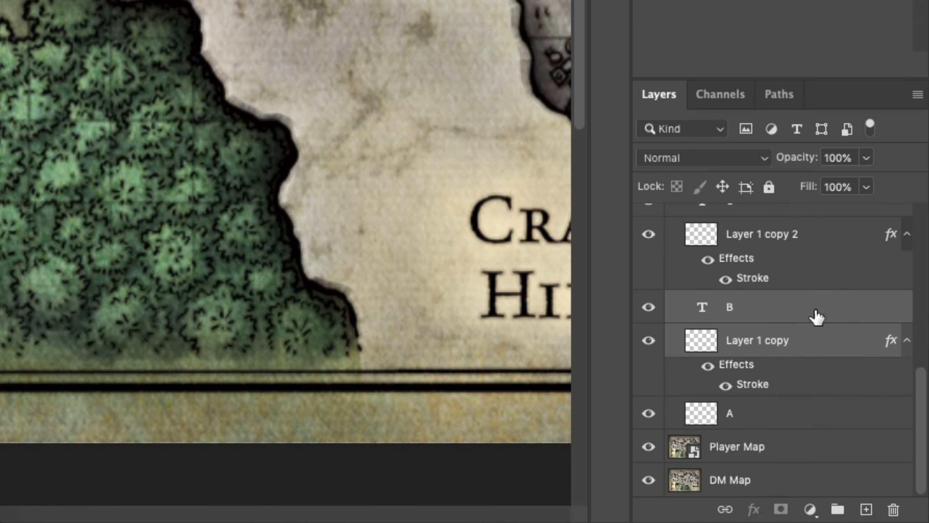
{"action": "key", "text": "super+e"}
Merge the letter and circle layers of token C into one layer, and do the same for token D
{"action": "left_click", "coordinate": [818, 306]}
{"action": "left_click", "coordinate": [819, 276], "text": "shift"}
{"action": "key", "text": "super+e"}
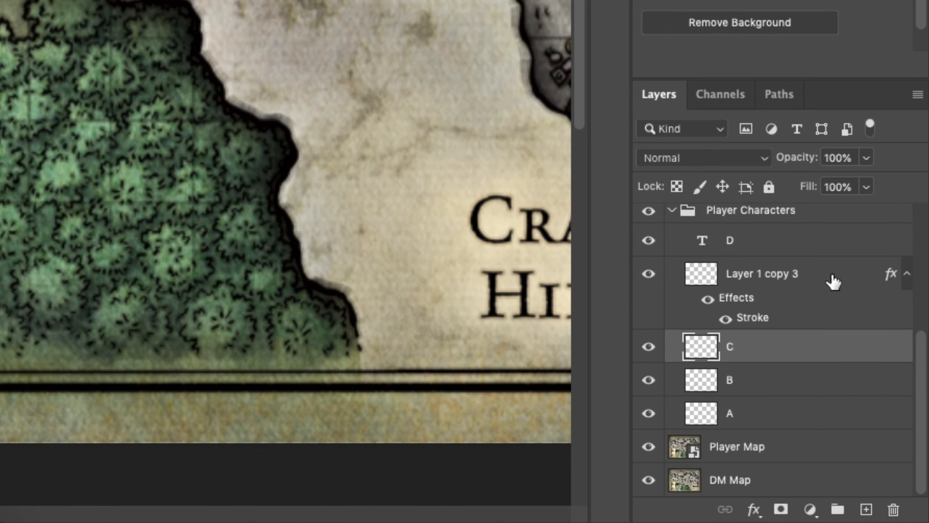
{"action": "left_click", "coordinate": [834, 280]}
{"action": "left_click", "coordinate": [819, 243], "text": "shift"}
{"action": "key", "text": "super+e"}
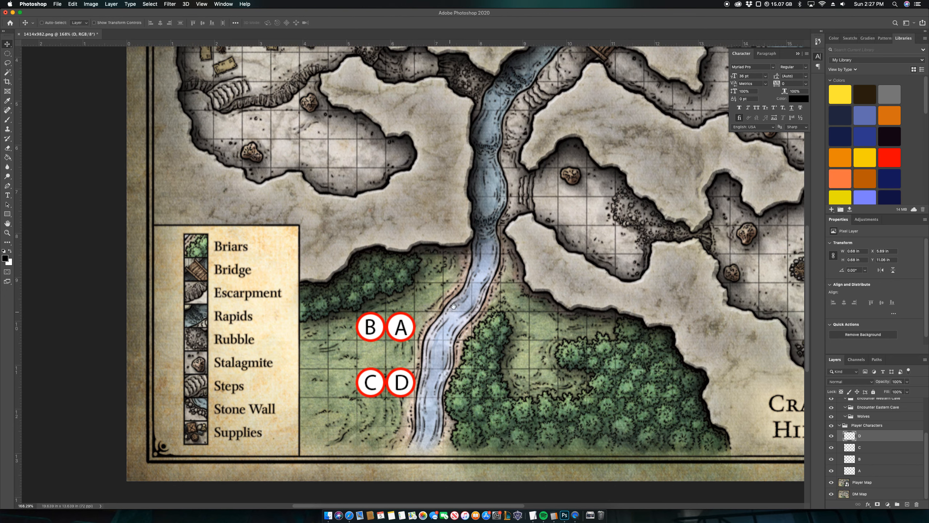
{"action": "left_click_drag", "start_coordinate": [453, 311], "coordinate": [439, 351]}
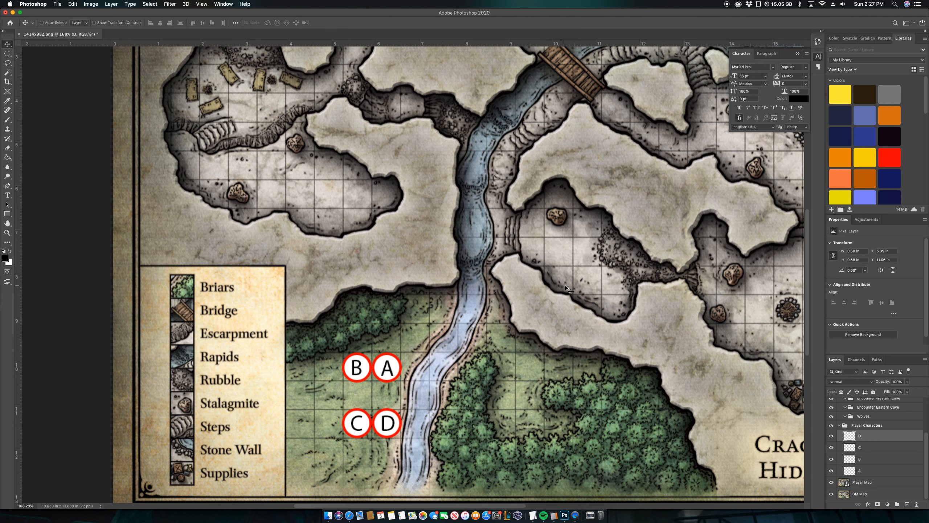
Collapse the Player Characters group in the layer stack
{"action": "left_click", "coordinate": [841, 426]}
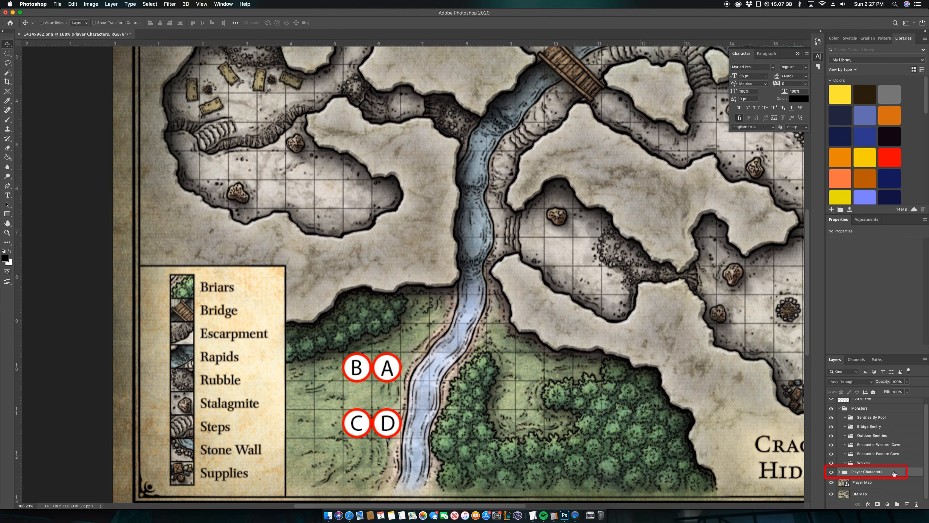
{"action": "mouse_move", "coordinate": [388, 376]}
{"action": "left_mouse_down"}
{"action": "mouse_move", "coordinate": [360, 381]}
{"action": "mouse_move", "coordinate": [367, 363]}
{"action": "mouse_move", "coordinate": [386, 371]}
{"action": "left_mouse_up"}
Add a new layer inside the Wolves group and draw a small circular selection over the river
{"action": "left_click", "coordinate": [880, 463]}
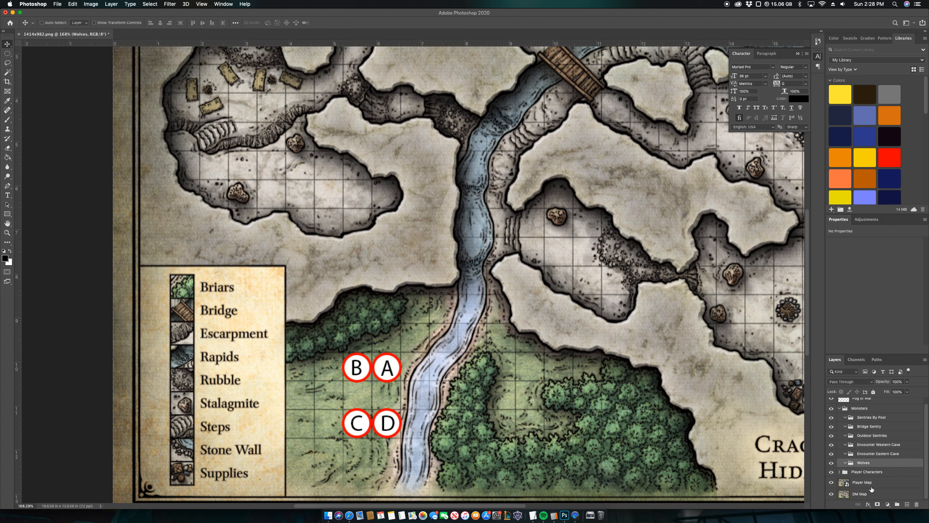
{"action": "left_click", "coordinate": [906, 505]}
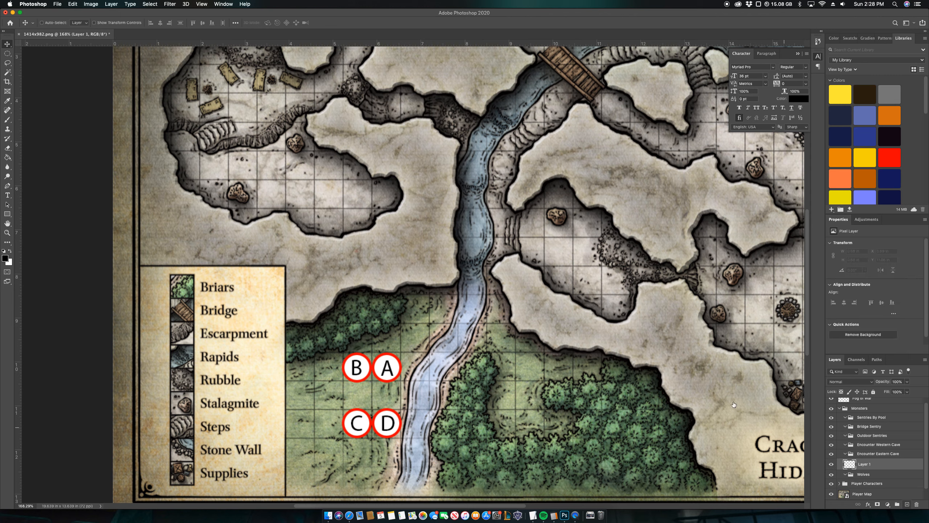
{"action": "left_click_drag", "start_coordinate": [851, 465], "coordinate": [860, 475]}
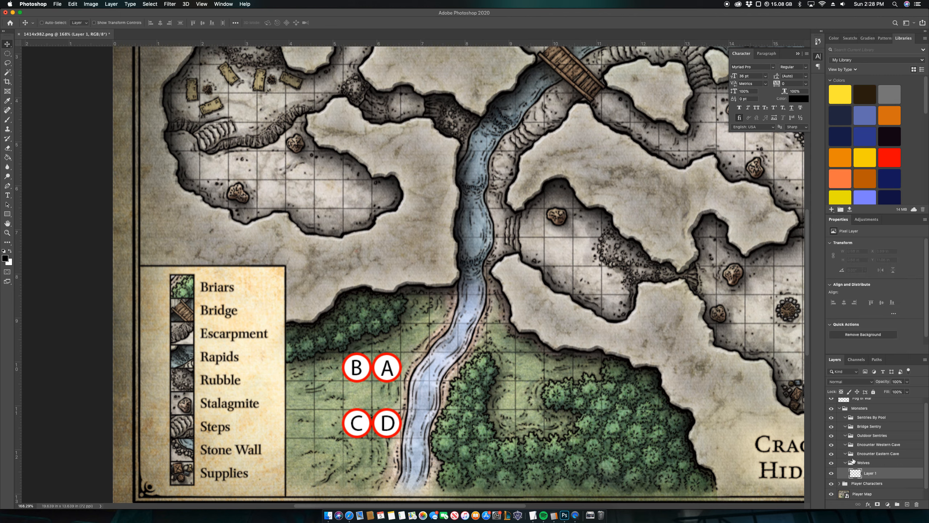
{"action": "key", "text": "m"}
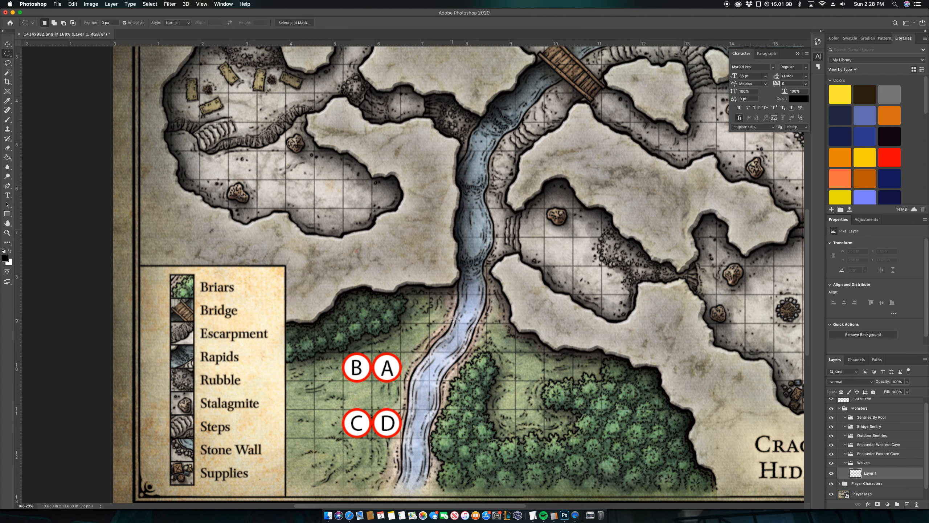
{"action": "left_click_drag", "start_coordinate": [443, 310], "coordinate": [458, 324]}
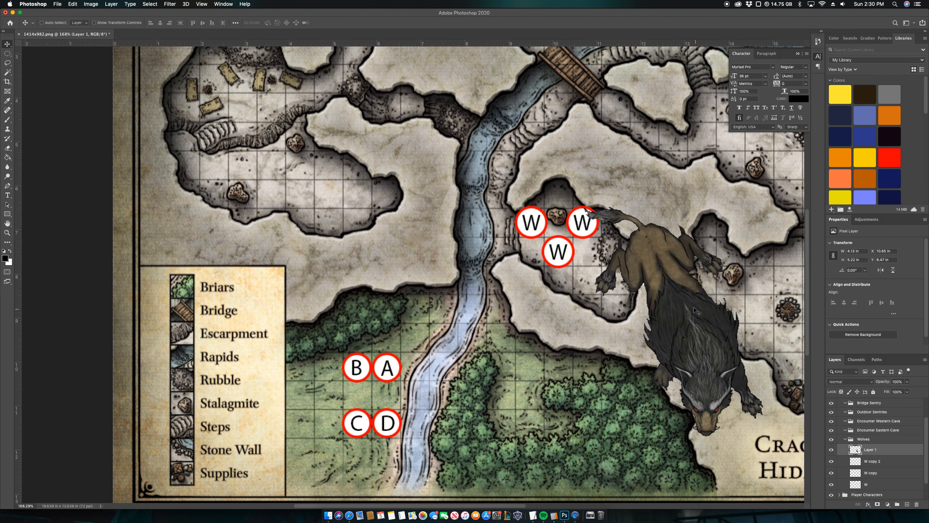
Move the large wolf picture over the cave with the W tokens and rename its layer Wolf 1
{"action": "left_click_drag", "start_coordinate": [696, 310], "coordinate": [580, 223]}
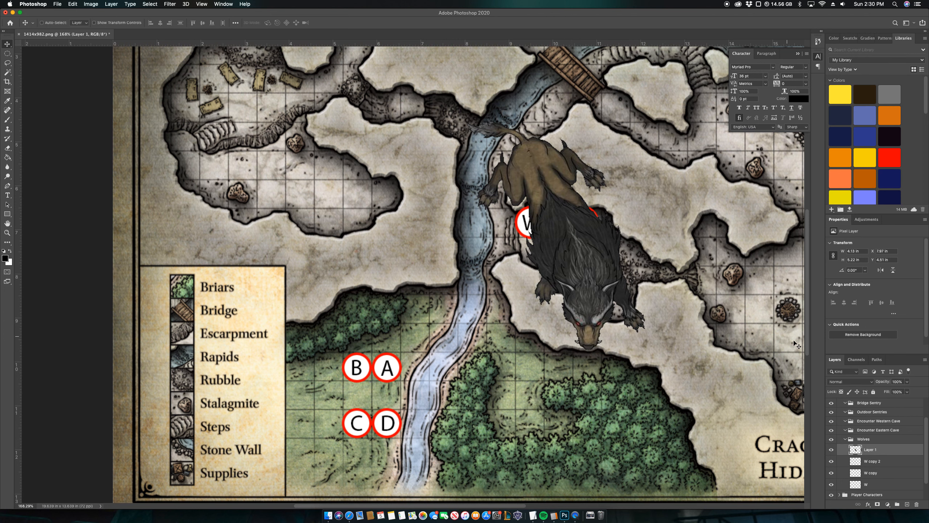
{"action": "type", "text": "Wolf"}
{"action": "key", "text": "Return"}
Delete the three W token layers from the Wolves group
{"action": "left_click", "coordinate": [899, 461]}
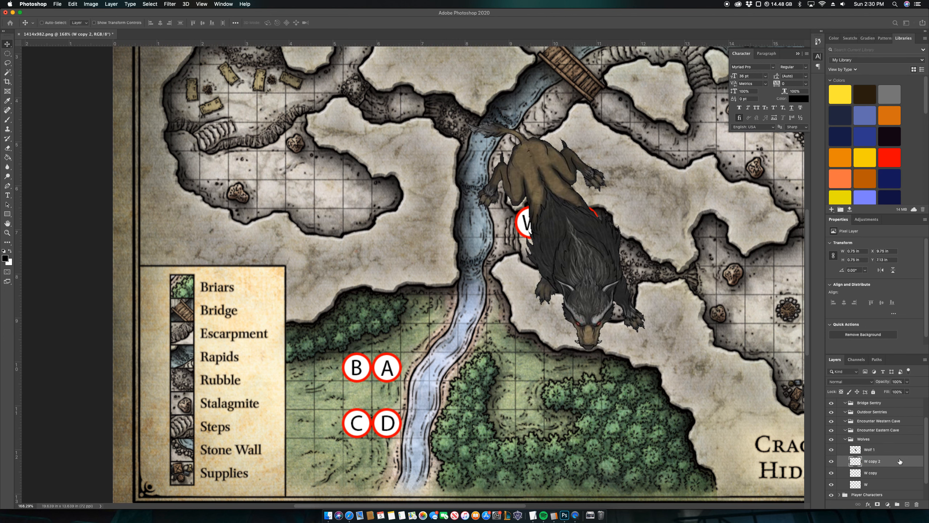
{"action": "left_click", "coordinate": [891, 484], "text": "shift"}
{"action": "key", "text": "Delete"}
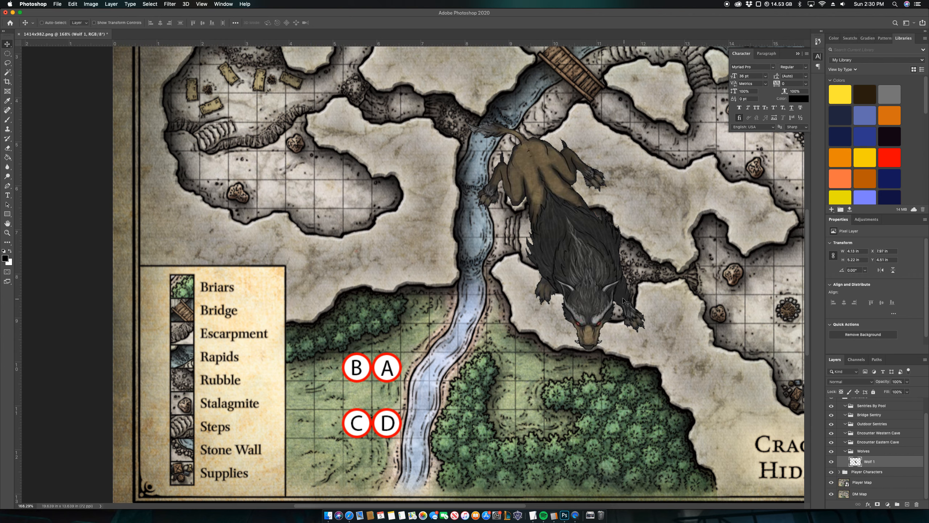
Scale the wolf picture down to about 0.58 by 0.74 in and place it in the cave east of the river
{"action": "left_click_drag", "start_coordinate": [613, 289], "coordinate": [521, 321]}
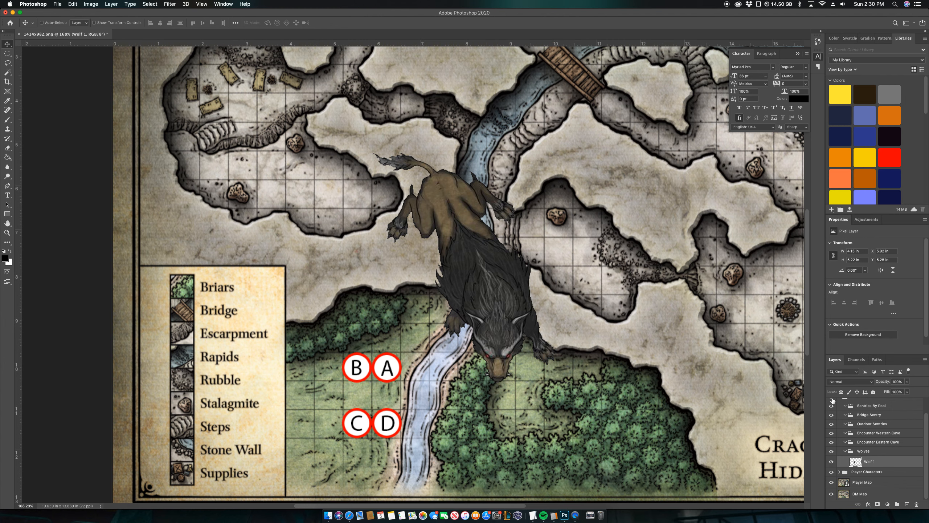
{"action": "key", "text": "super+t"}
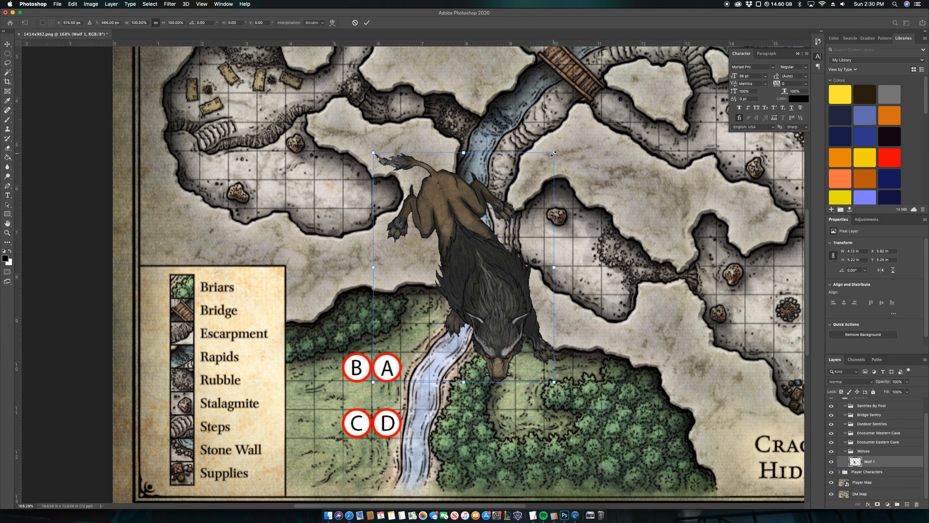
{"action": "left_click_drag", "start_coordinate": [554, 153], "coordinate": [570, 235]}
{"action": "key", "text": "Return"}
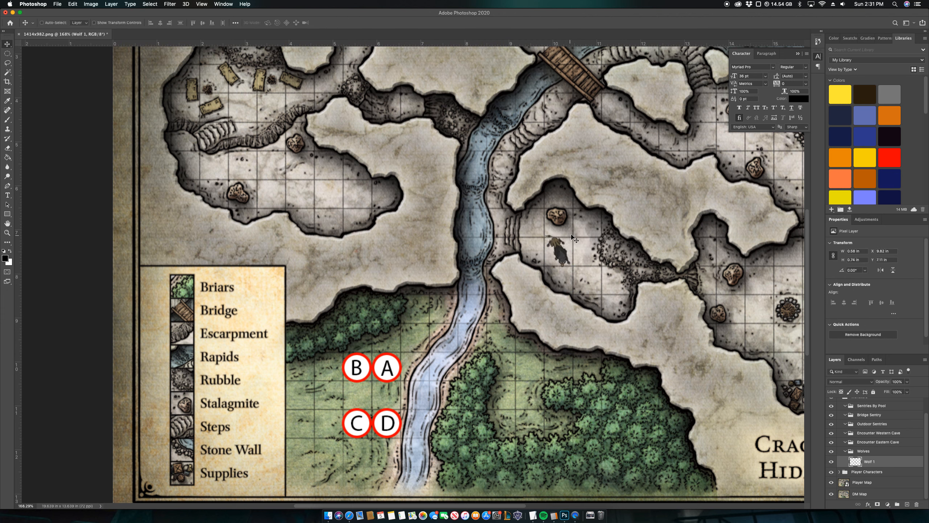
Rotate the small wolf clockwise until its head points toward the cave's western entrance
{"action": "key", "text": "super+t"}
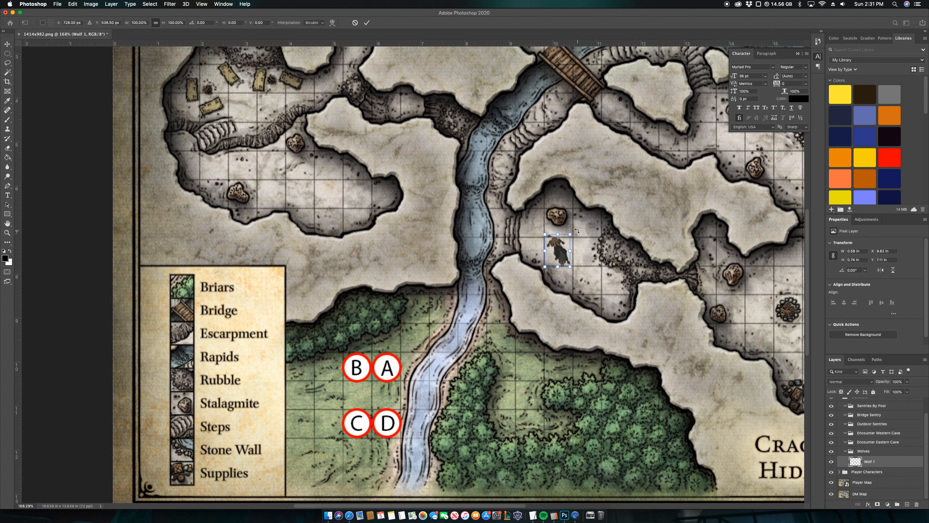
{"action": "left_click_drag", "start_coordinate": [576, 230], "coordinate": [587, 265]}
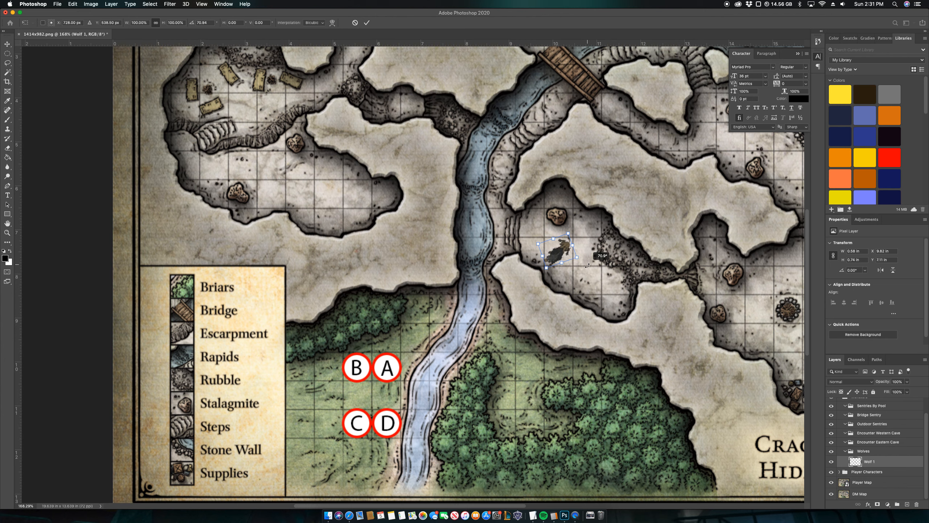
{"action": "left_click_drag", "start_coordinate": [587, 265], "coordinate": [588, 265]}
{"action": "left_click_drag", "start_coordinate": [587, 265], "coordinate": [584, 273]}
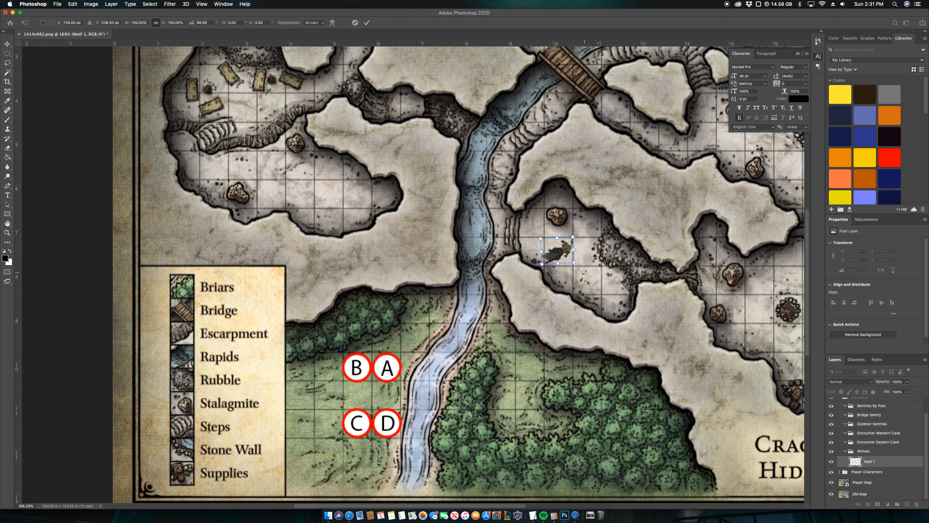
{"action": "key", "text": "Return"}
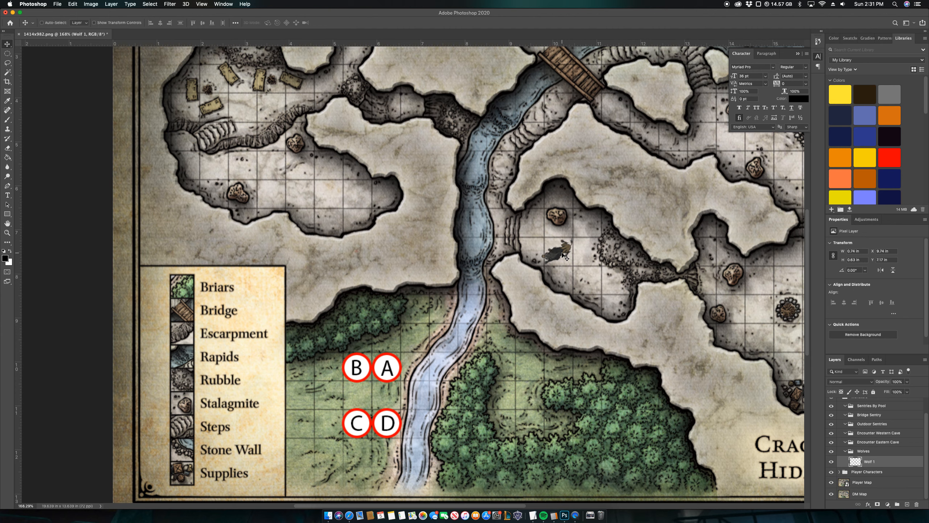
Add an outside stroke in bright green (12ff00) to the Wolf 1 layer and make the stroke thinner
{"action": "double_click", "coordinate": [902, 462]}
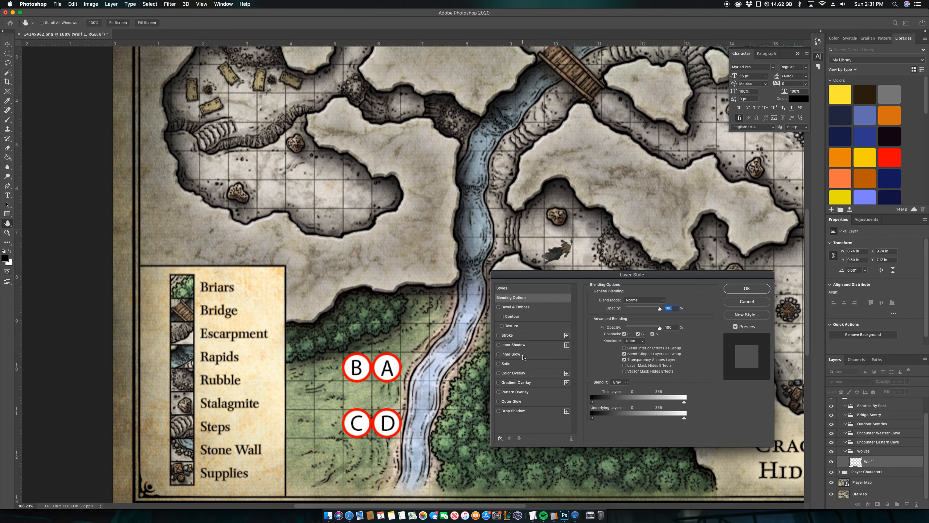
{"action": "left_click", "coordinate": [513, 336]}
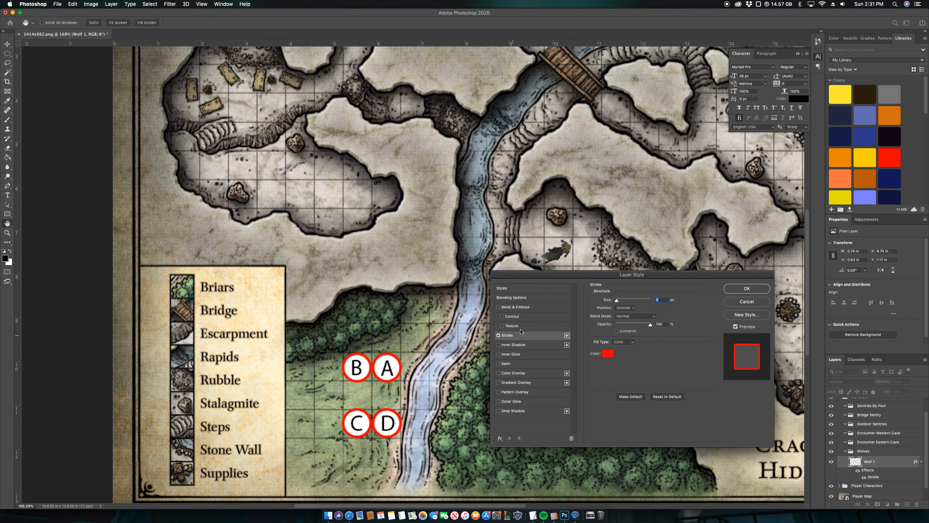
{"action": "left_click", "coordinate": [609, 352]}
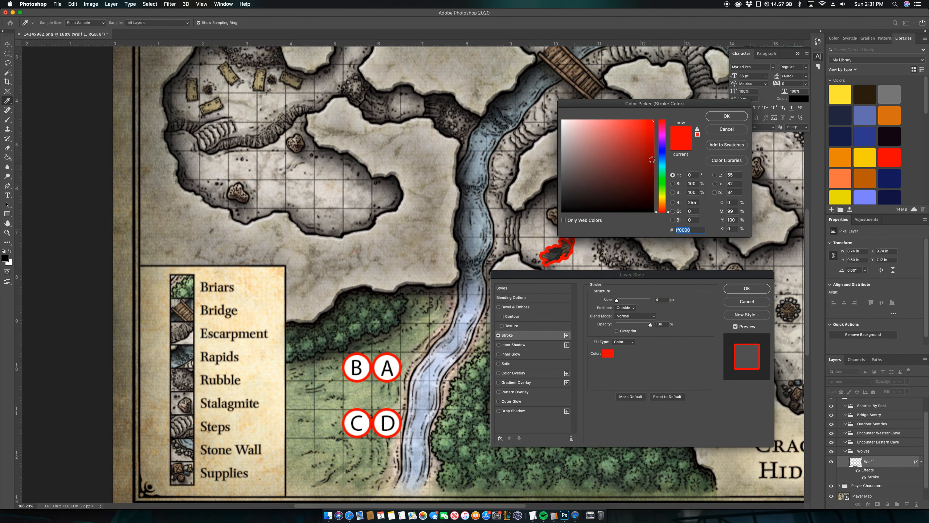
{"action": "left_click", "coordinate": [662, 184]}
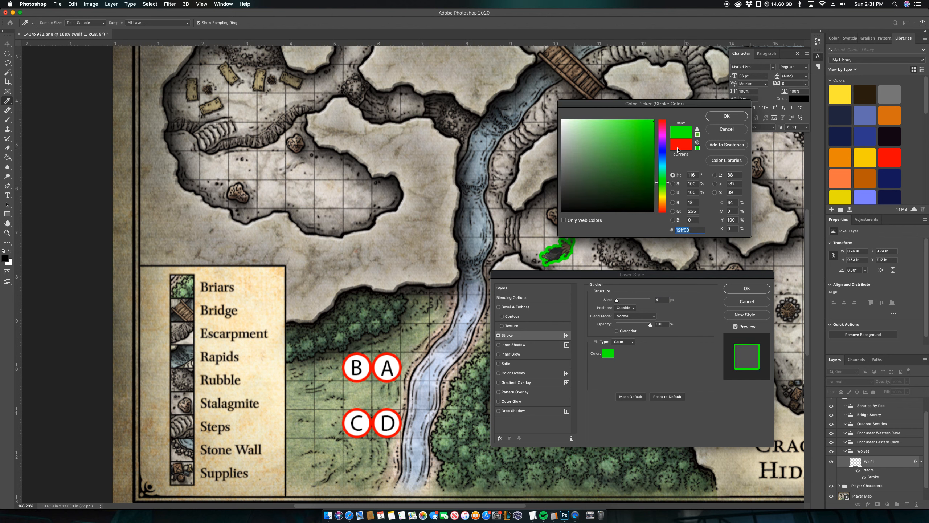
{"action": "left_click", "coordinate": [714, 117]}
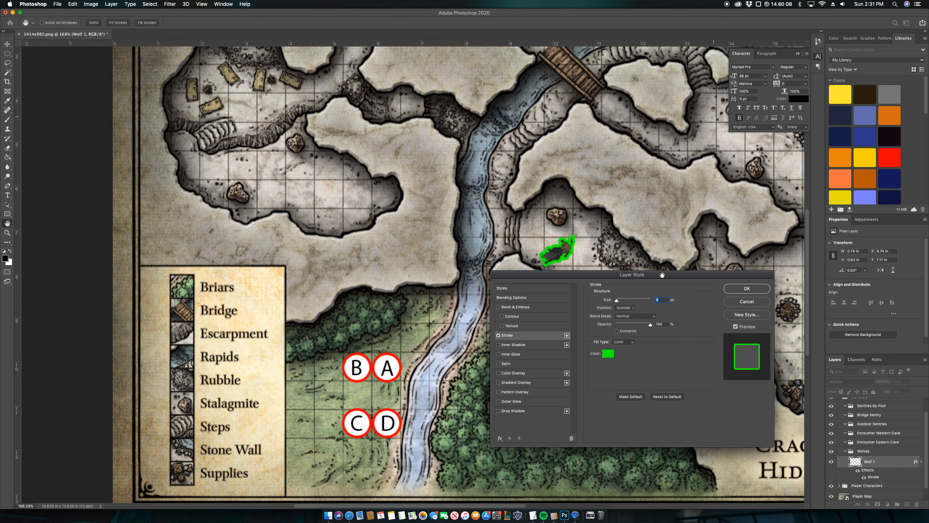
{"action": "left_click_drag", "start_coordinate": [617, 300], "coordinate": [615, 301]}
{"action": "left_click", "coordinate": [732, 286]}
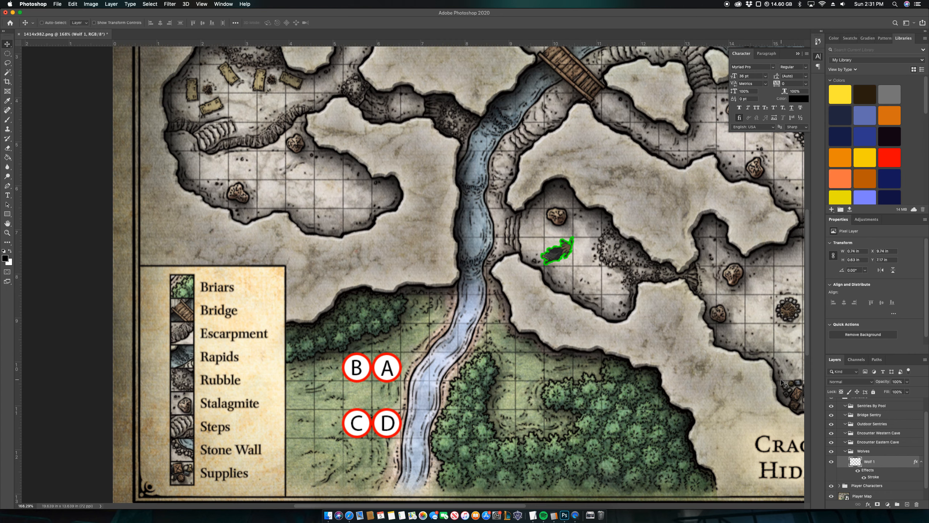
Nudge the outlined wolf to the right to an X position of 9.82 in
{"action": "key", "text": "Right"}
{"action": "key", "text": "Right"}
{"action": "key", "text": "Right"}
{"action": "key", "text": "Right"}
{"action": "key", "text": "Right"}
{"action": "key", "text": "Right"}
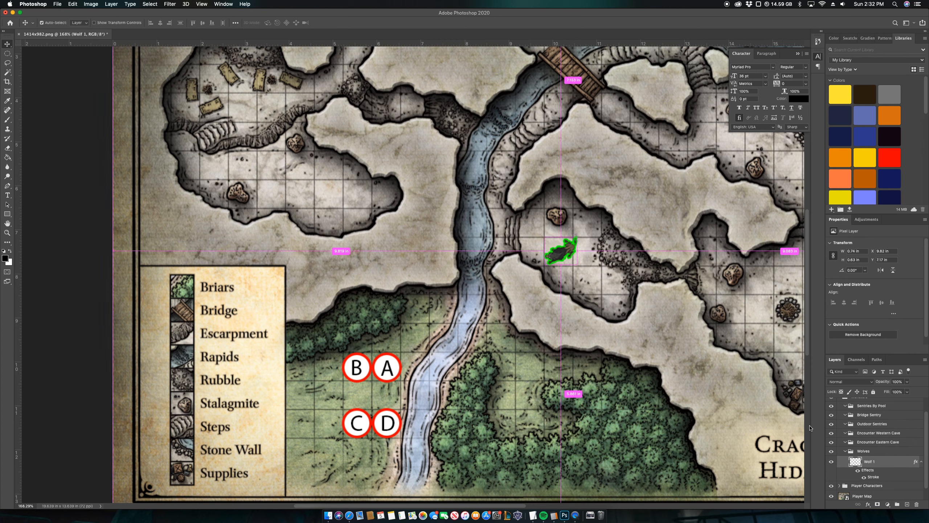
Duplicate the Wolf 1 layer twice and place one copy northeast and the other southeast of the original in the cave
{"action": "key", "text": "super+j"}
{"action": "key", "text": "super+j"}
{"action": "scroll", "coordinate": [854, 472], "scroll_direction": "down", "scroll_amount": 3}
{"action": "left_click", "coordinate": [855, 461]}
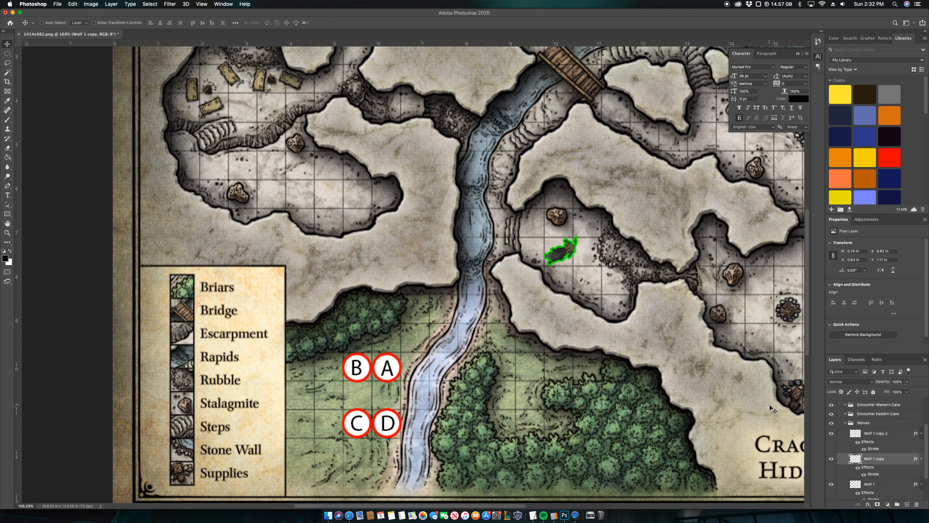
{"action": "left_click", "coordinate": [854, 488]}
{"action": "left_click", "coordinate": [850, 454]}
{"action": "left_click_drag", "start_coordinate": [567, 261], "coordinate": [592, 234]}
{"action": "left_click", "coordinate": [874, 429]}
{"action": "left_click_drag", "start_coordinate": [564, 262], "coordinate": [589, 285]}
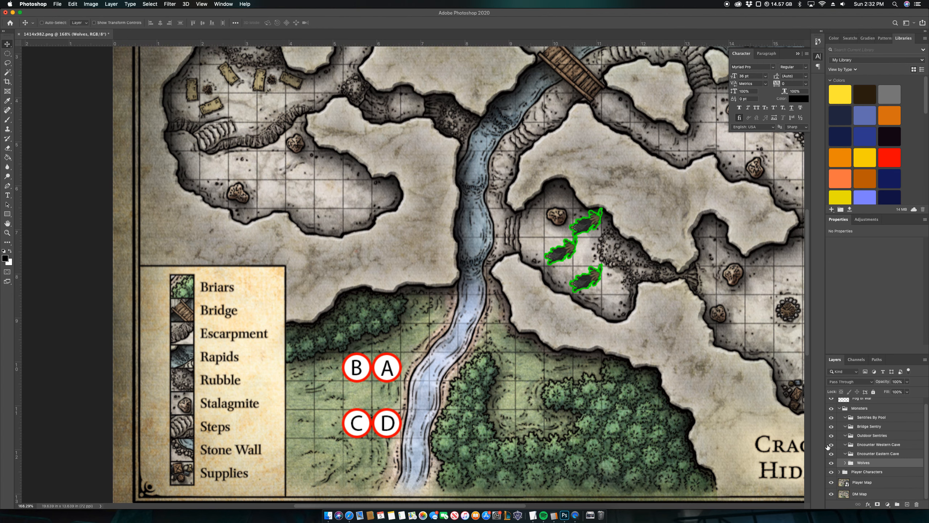
Select the dark checkered background around the goblin token with the Magic Wand, delete it and clear the selection
{"action": "left_click_drag", "start_coordinate": [828, 448], "coordinate": [672, 371]}
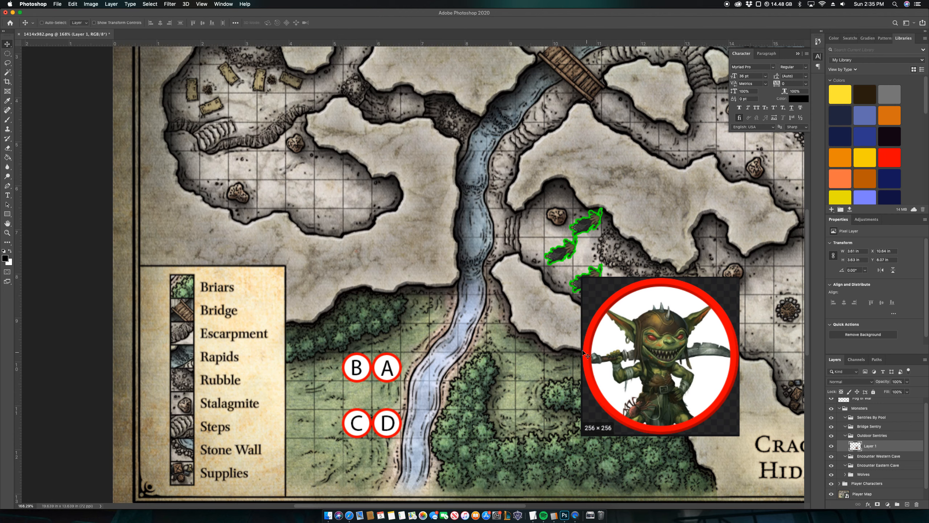
{"action": "key", "text": "w"}
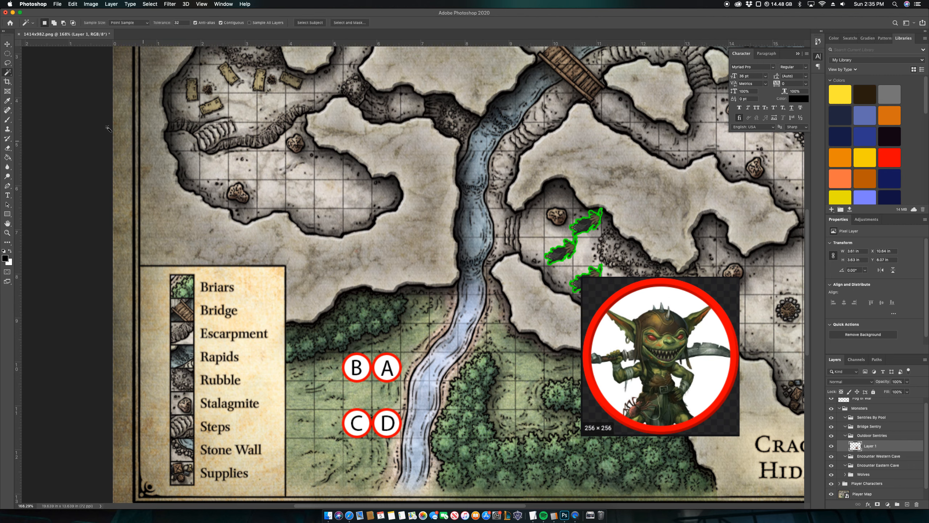
{"action": "left_click", "coordinate": [7, 74]}
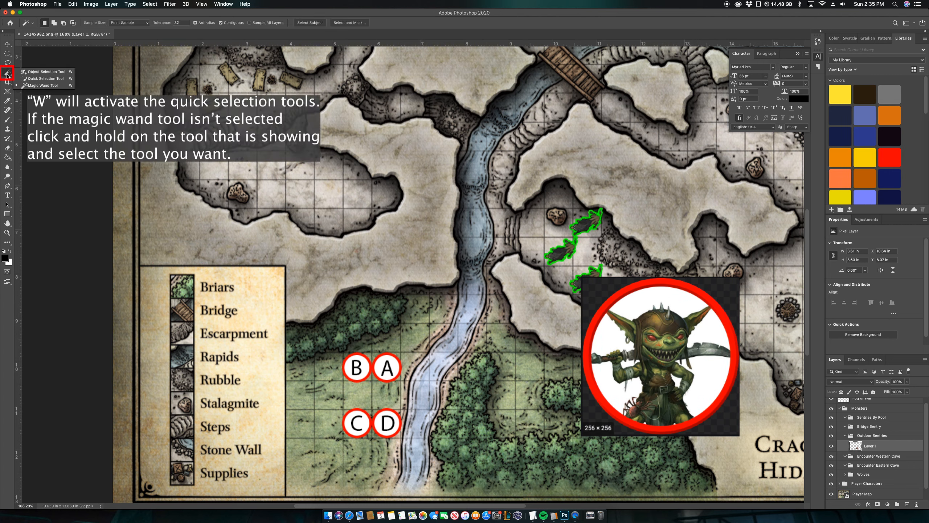
{"action": "left_click", "coordinate": [36, 86]}
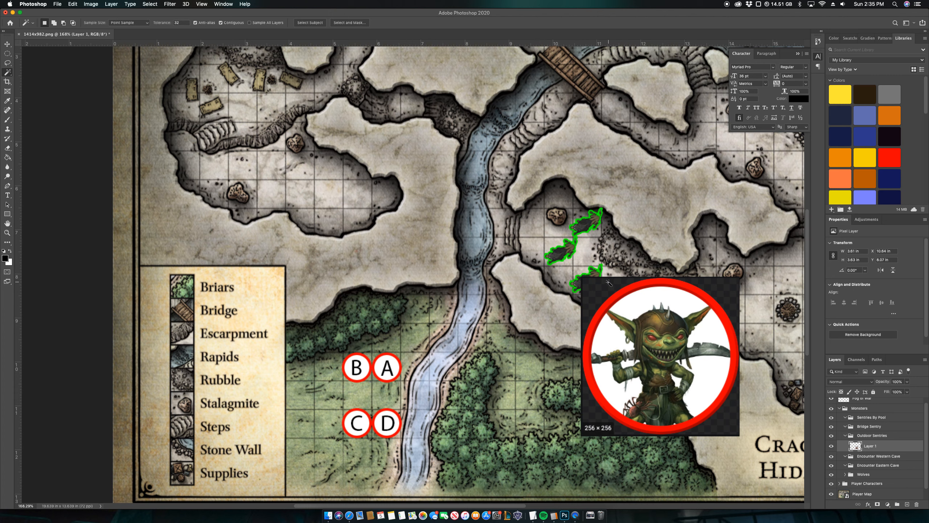
{"action": "left_click", "coordinate": [594, 302]}
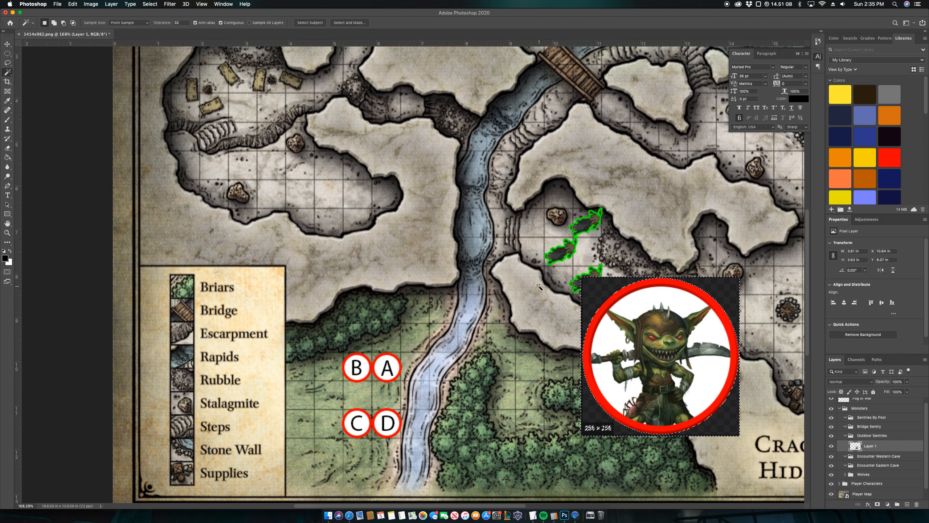
{"action": "key", "text": "Delete"}
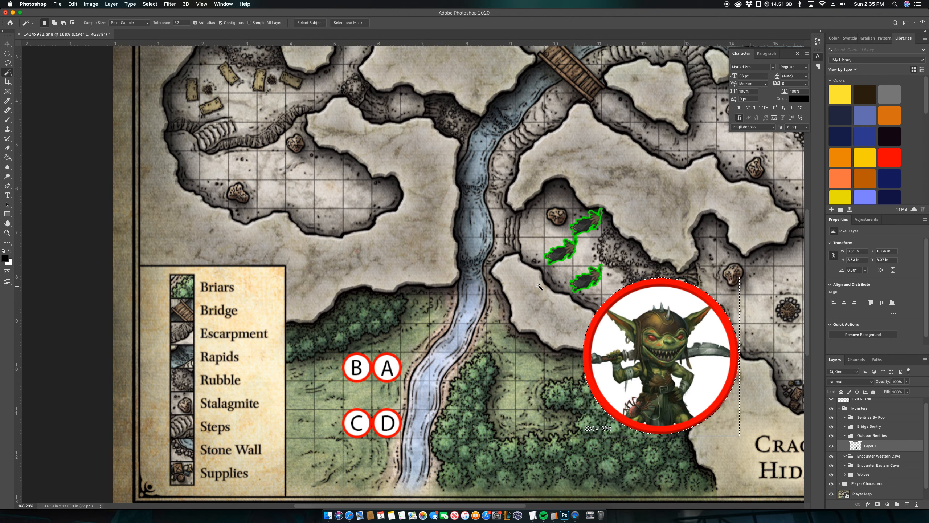
{"action": "key", "text": "ctrl+d"}
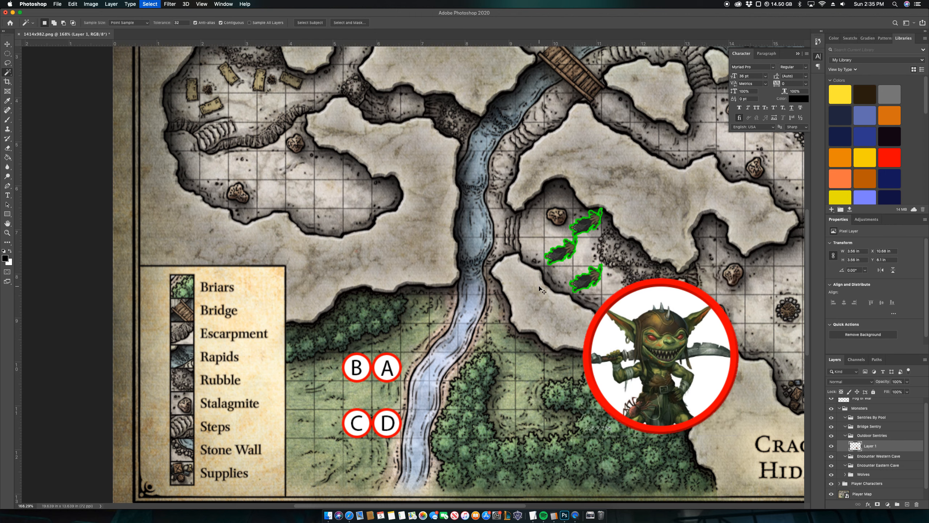
Rename the goblin token's layer in the Outdoor Sentries group as Goblin
{"action": "key", "text": "v"}
{"action": "double_click", "coordinate": [870, 446]}
{"action": "type", "text": "Goblin"}
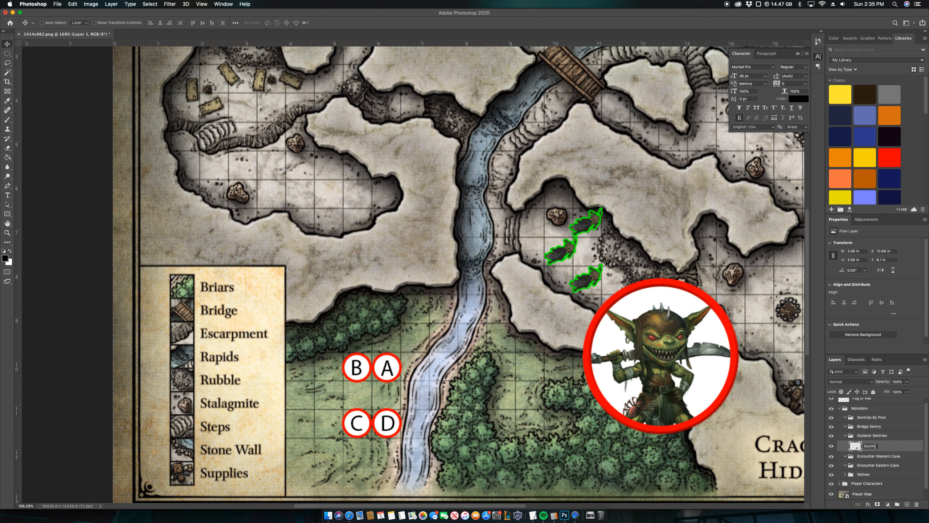
{"action": "key", "text": "Return"}
Scale the goblin token down to about 0.71 by 0.71 in and place it beside the briars just east of the river
{"action": "left_click_drag", "start_coordinate": [678, 354], "coordinate": [504, 347]}
{"action": "key", "text": "ctrl+t"}
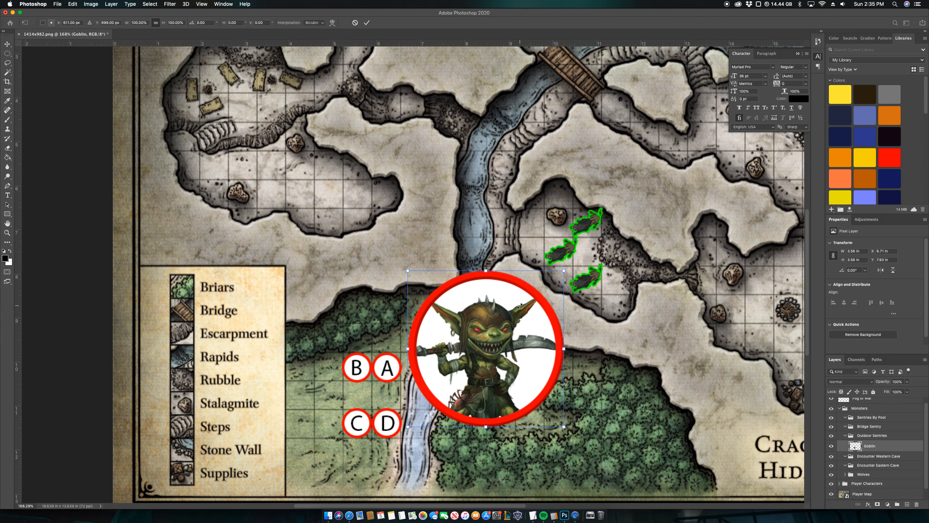
{"action": "left_click_drag", "start_coordinate": [569, 271], "coordinate": [514, 351]}
{"action": "key", "text": "Return"}
{"action": "key", "text": "super+t"}
{"action": "left_click_drag", "start_coordinate": [505, 364], "coordinate": [507, 364]}
{"action": "key", "text": "Return"}
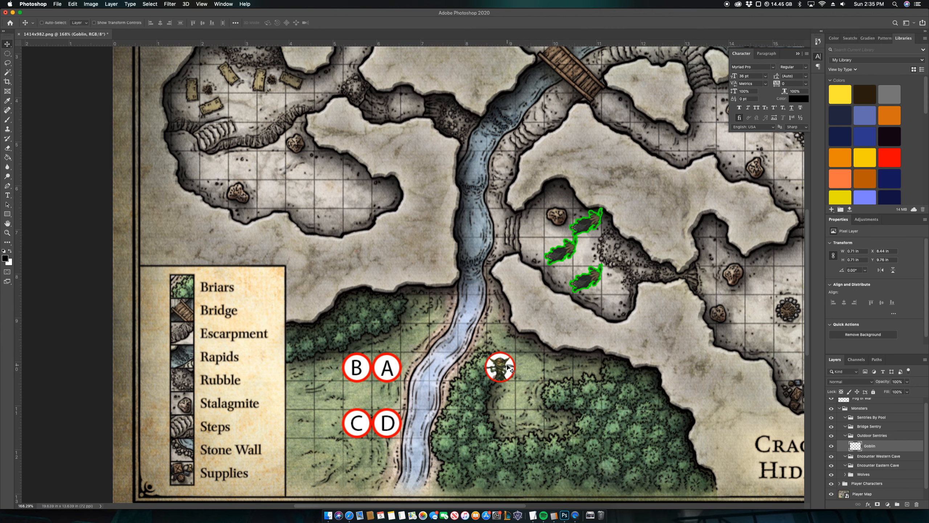
Add a green stroke positioned inside the edge to the Goblin layer and adjust the stroke size
{"action": "double_click", "coordinate": [909, 446]}
{"action": "left_click", "coordinate": [527, 336]}
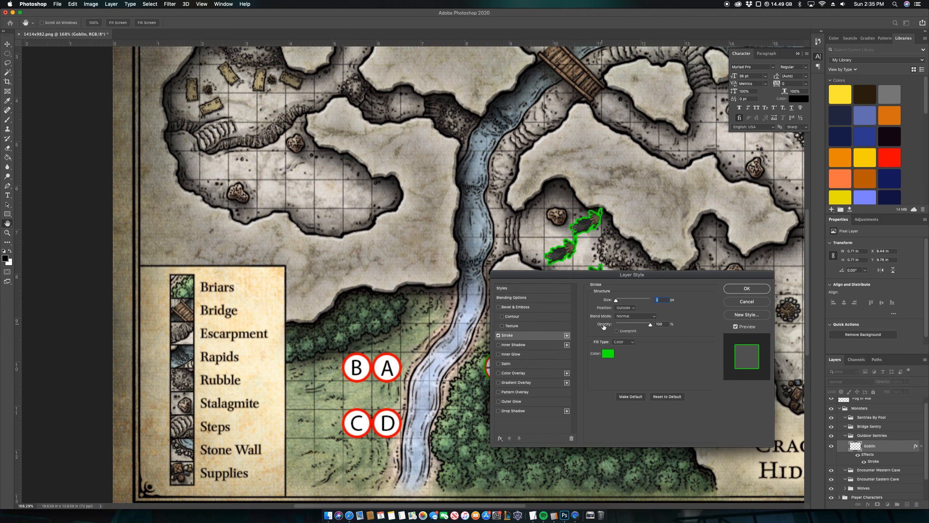
{"action": "left_click_drag", "start_coordinate": [640, 275], "coordinate": [702, 267]}
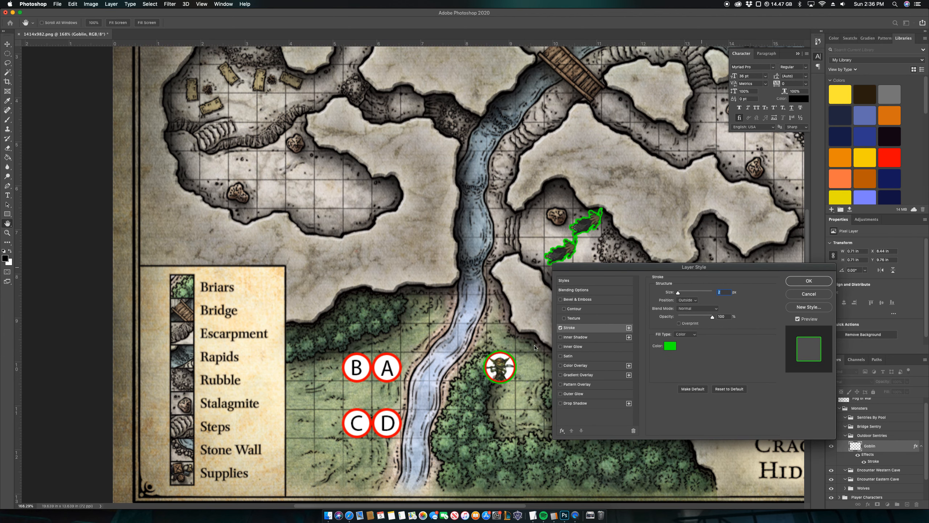
{"action": "left_click", "coordinate": [688, 300]}
{"action": "left_click", "coordinate": [692, 306]}
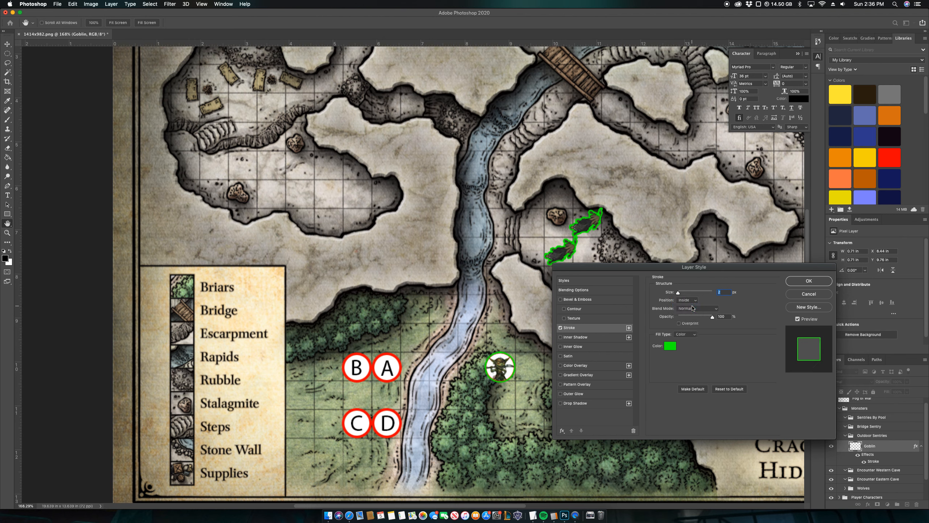
{"action": "left_click_drag", "start_coordinate": [679, 293], "coordinate": [680, 295]}
{"action": "key", "text": "Return"}
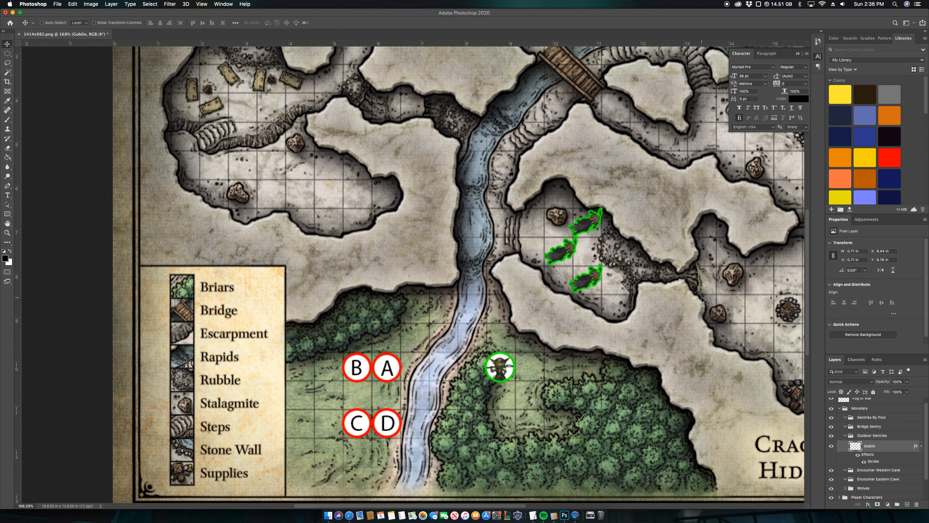
Duplicate the outdoor goblin token diagonally southeast by the briars, and place a sentry goblin copy at the southern edge of the pool
{"action": "left_click_drag", "start_coordinate": [500, 367], "coordinate": [530, 396]}
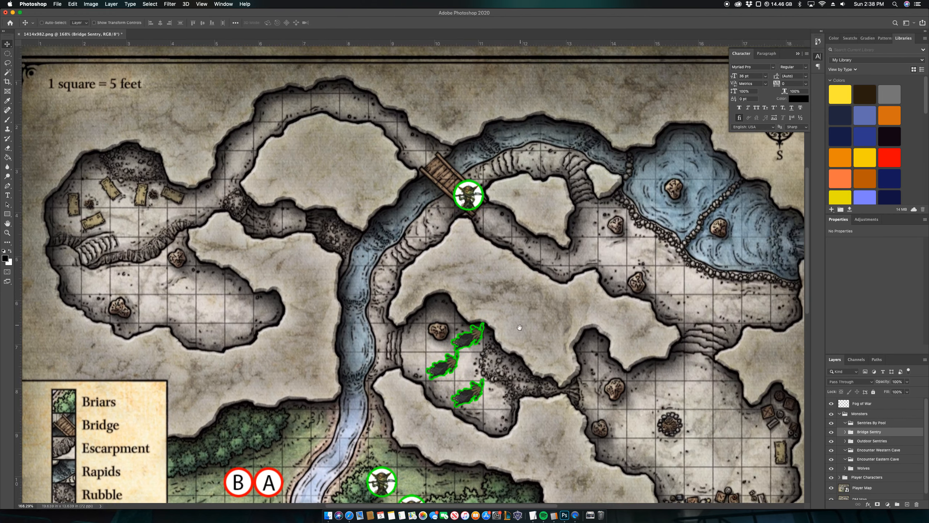
{"action": "scroll", "coordinate": [471, 270], "scroll_direction": "right", "scroll_amount": 2}
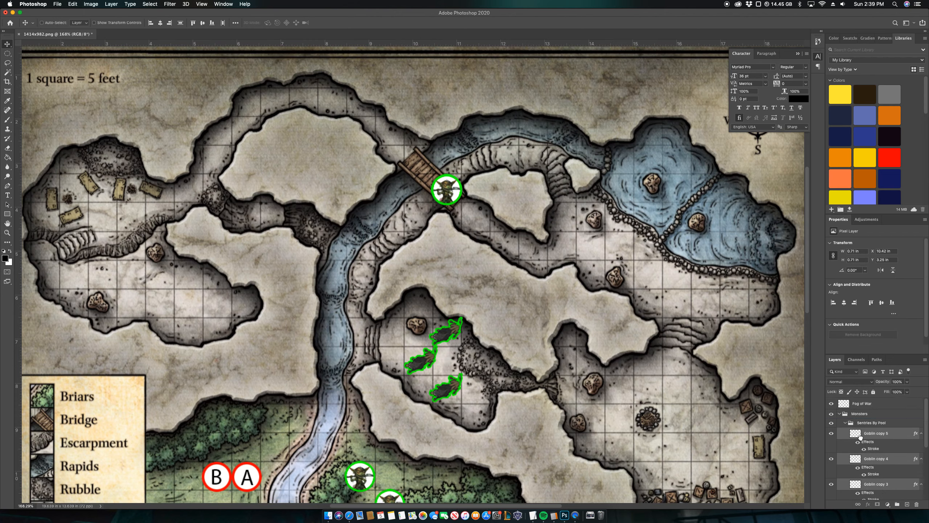
{"action": "left_click_drag", "start_coordinate": [641, 296], "coordinate": [700, 278]}
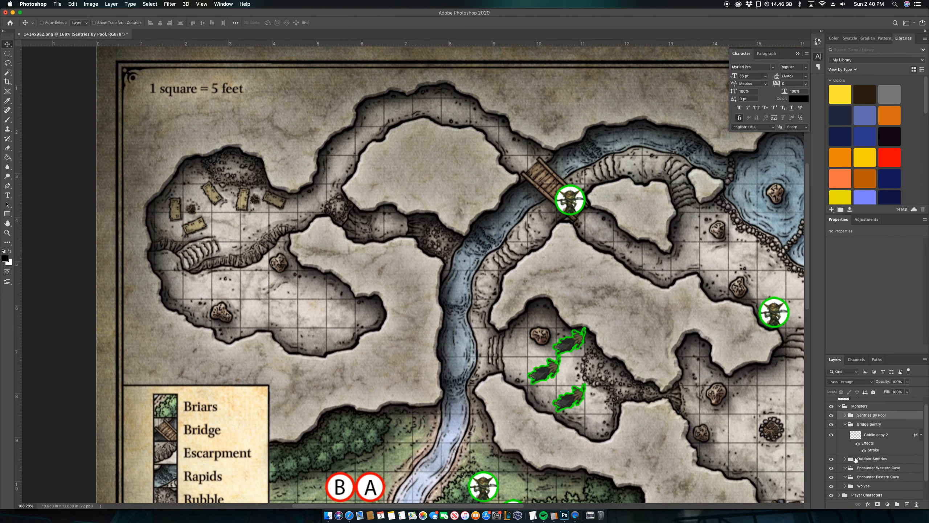
Spread six goblin token copies through the western cave, with one against its northwestern wall
{"action": "left_click", "coordinate": [889, 458]}
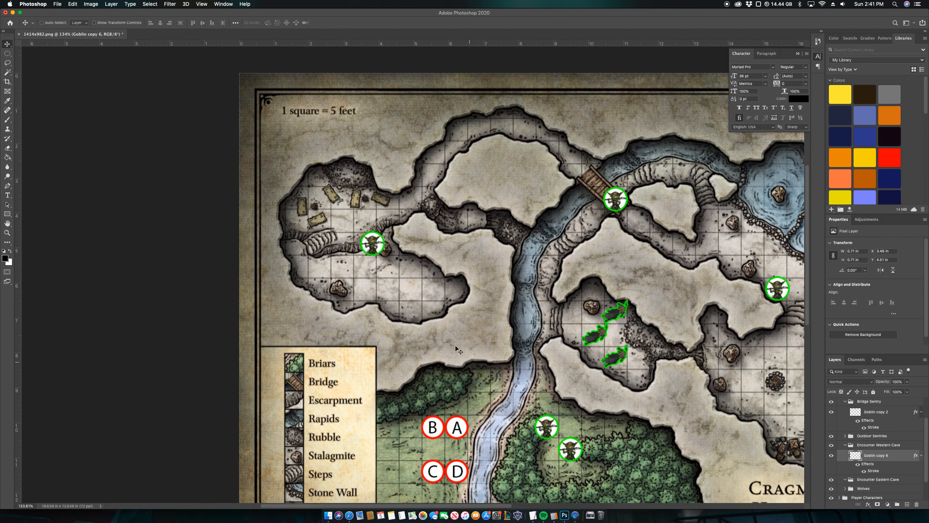
{"action": "left_click_drag", "start_coordinate": [372, 243], "coordinate": [317, 199]}
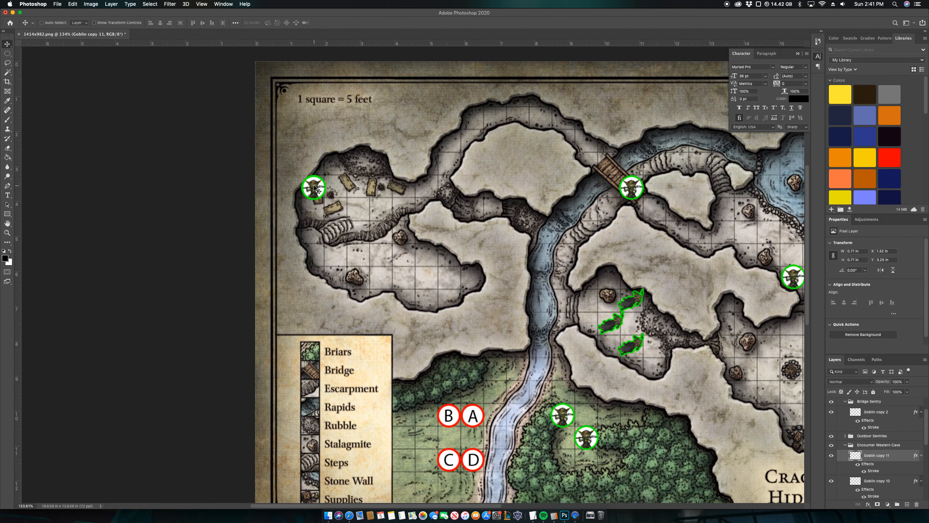
{"action": "left_click_drag", "start_coordinate": [380, 256], "coordinate": [317, 189]}
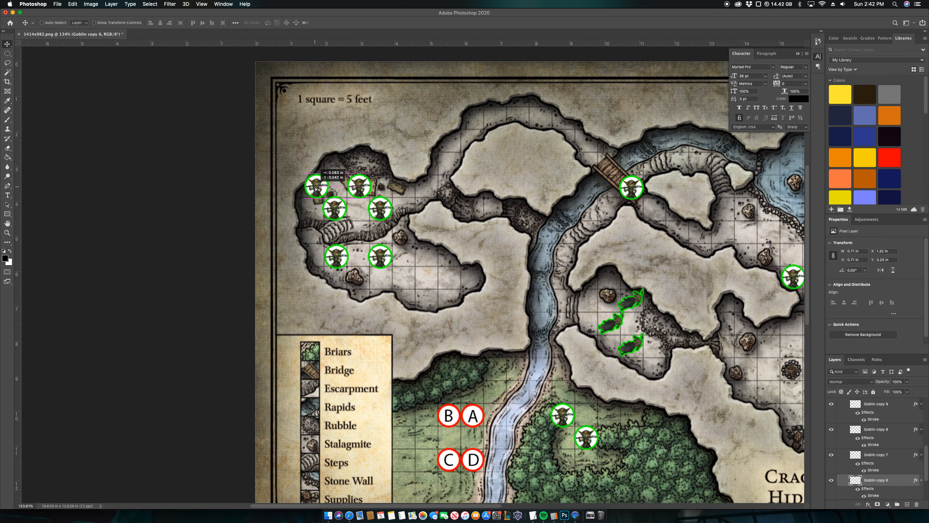
Create a new layer named Sildar at the start of the Encounter Western Cave group
{"action": "scroll", "coordinate": [875, 450], "scroll_direction": "up", "scroll_amount": 10}
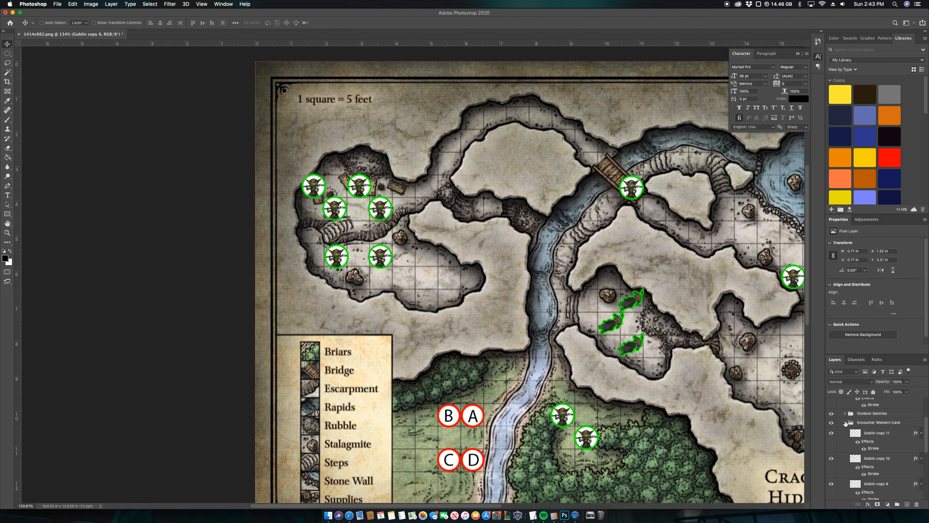
{"action": "left_click", "coordinate": [877, 484]}
{"action": "left_click", "coordinate": [907, 504]}
{"action": "double_click", "coordinate": [870, 468]}
{"action": "type", "text": "Sildar"}
{"action": "key", "text": "Return"}
Select a circle about 0.67 in wide east of the goblins in the western cave's southern chamber and fill it with white
{"action": "key", "text": "m"}
{"action": "left_click_drag", "start_coordinate": [415, 266], "coordinate": [442, 289]}
{"action": "key", "text": "shift+BackSpace"}
{"action": "key", "text": "Return"}
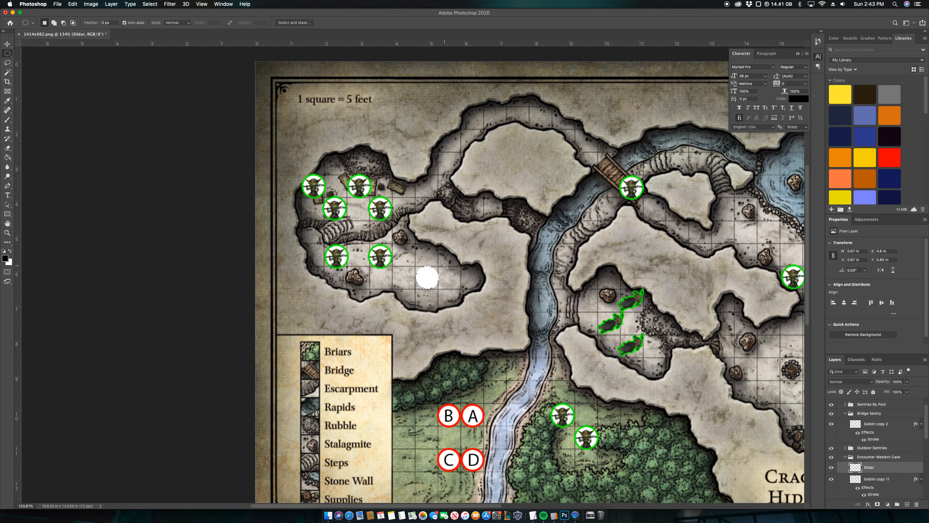
Give the Sildar circle a blue stroke, centre the letter S on it and merge the two layers
{"action": "double_click", "coordinate": [885, 468]}
{"action": "left_click", "coordinate": [666, 345]}
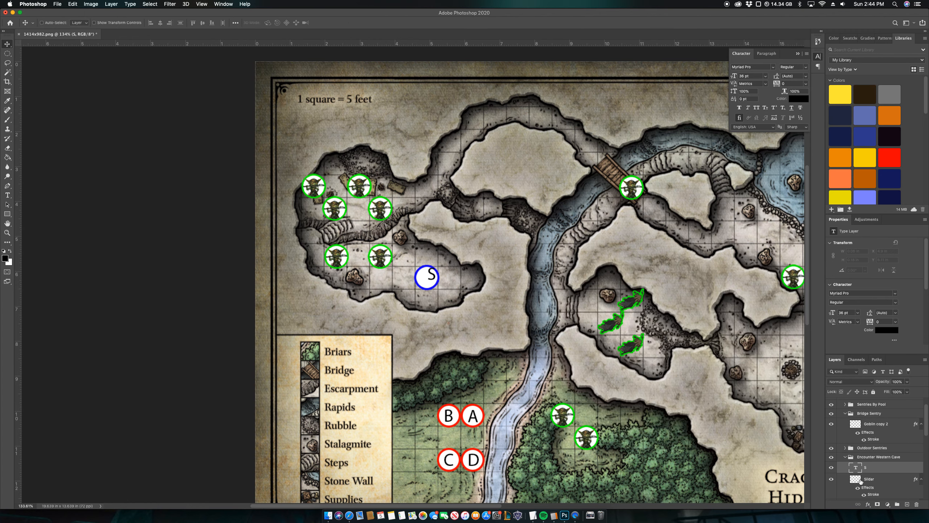
{"action": "left_click", "coordinate": [861, 482], "text": "shift"}
{"action": "left_click", "coordinate": [160, 23]}
{"action": "left_click", "coordinate": [202, 23]}
{"action": "key", "text": "super+e"}
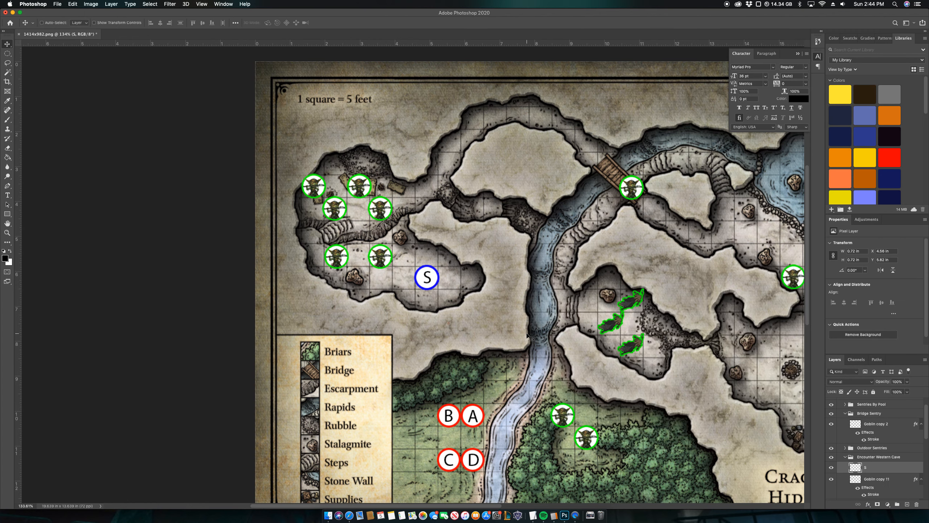
Move the S token a short distance east, into the far end of the western cave's southern chamber
{"action": "key", "text": "super+t"}
{"action": "left_click_drag", "start_coordinate": [426, 277], "coordinate": [448, 276]}
{"action": "key", "text": "Return"}
{"action": "scroll", "coordinate": [508, 313], "scroll_direction": "right", "scroll_amount": 10}
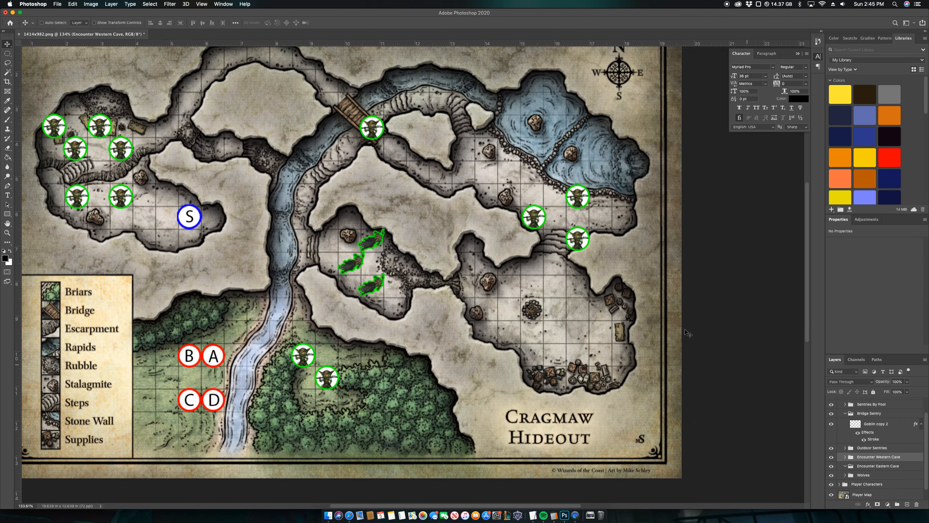
Place a goblin token southwest of the eastern cave's fire pit and duplicate a wolf to the northeast of the large monster token
{"action": "left_click_drag", "start_coordinate": [574, 284], "coordinate": [509, 331]}
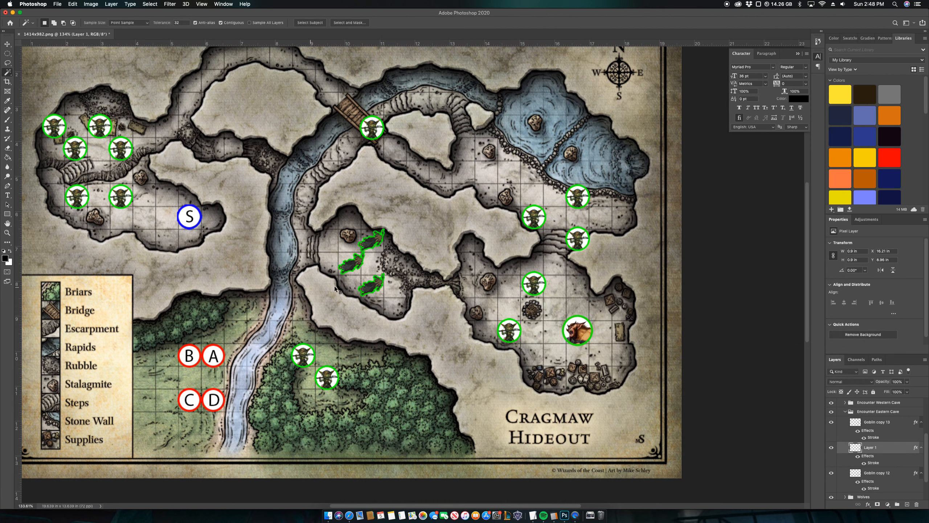
{"action": "key", "text": "v"}
{"action": "left_click", "coordinate": [375, 288]}
{"action": "left_click_drag", "start_coordinate": [375, 289], "coordinate": [607, 312]}
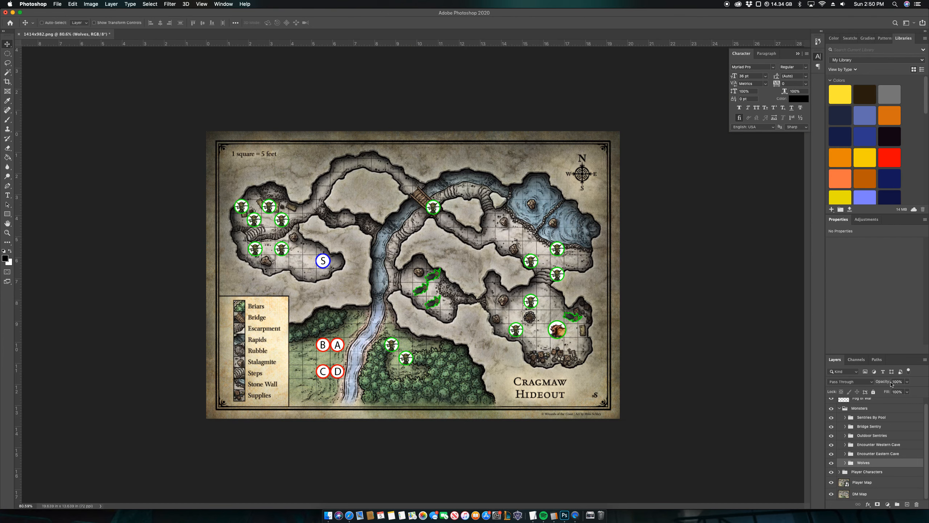
Fill the Fog of War layer with the black foreground colour
{"action": "left_click", "coordinate": [878, 452]}
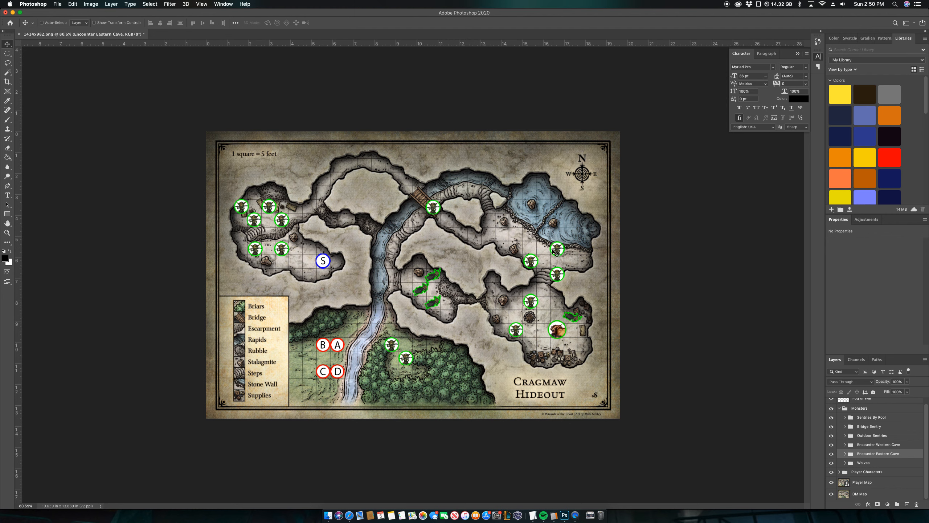
{"action": "scroll", "coordinate": [857, 445], "scroll_direction": "up", "scroll_amount": 1}
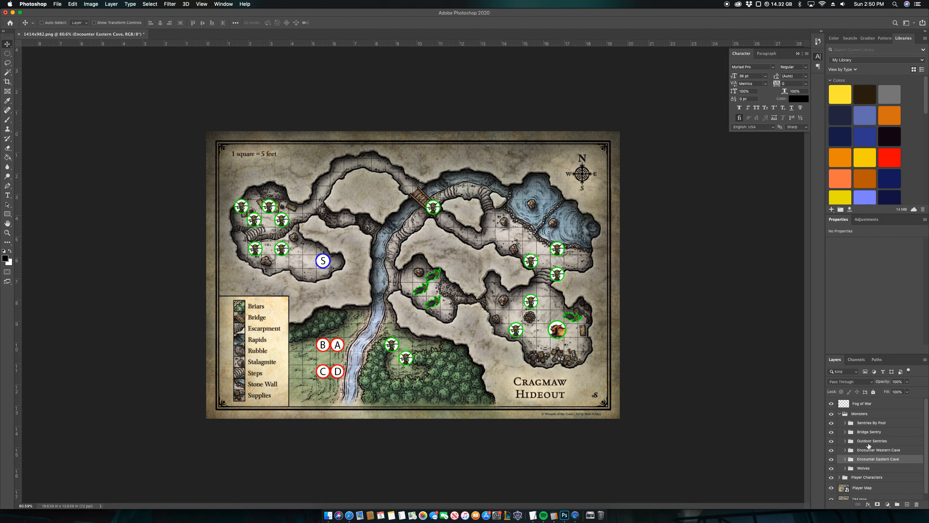
{"action": "left_click", "coordinate": [879, 404]}
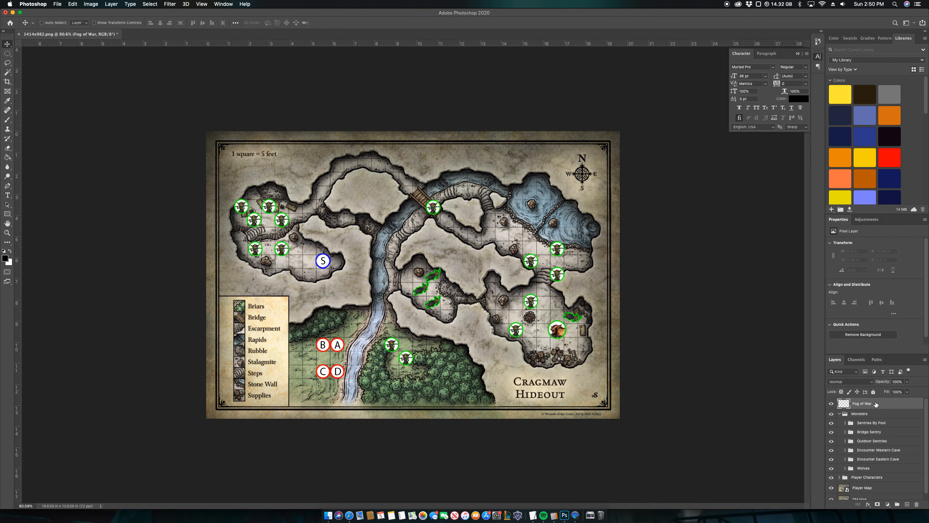
{"action": "key", "text": "alt+BackSpace"}
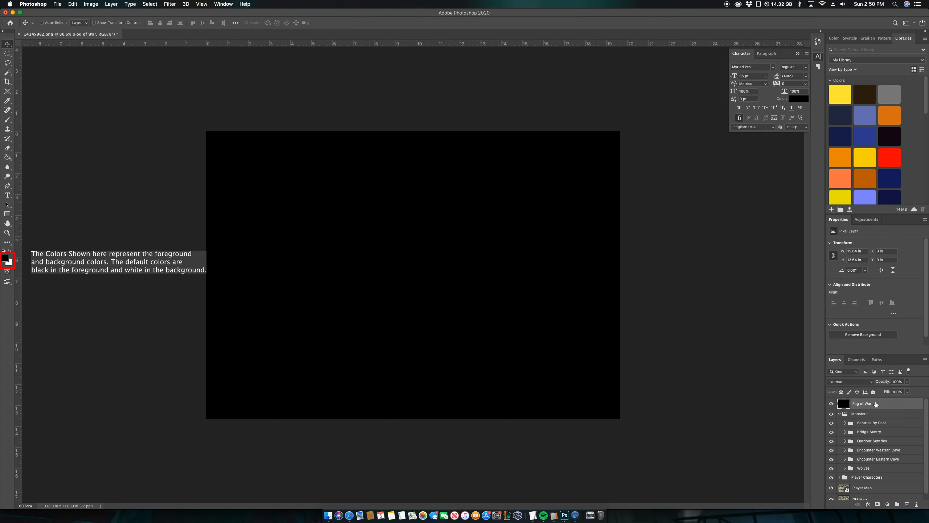
Hide and show the Fog of War layer to compare the covered and uncovered map
{"action": "left_click", "coordinate": [831, 403]}
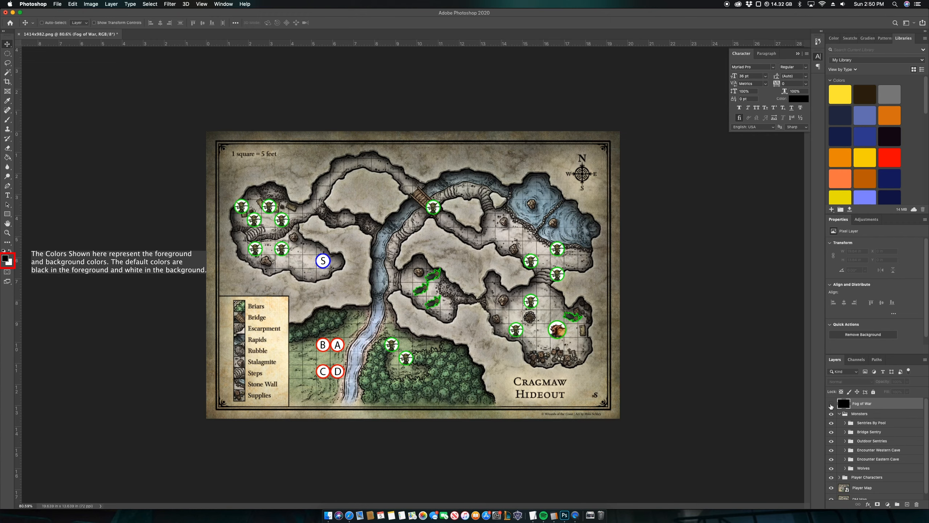
{"action": "left_click", "coordinate": [831, 403]}
{"action": "left_click", "coordinate": [831, 403]}
{"action": "left_click", "coordinate": [830, 404]}
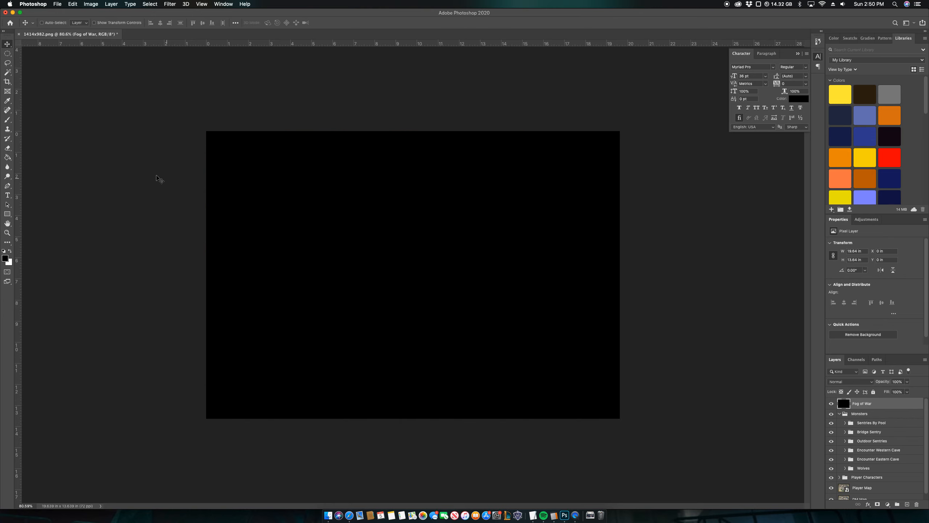
Set up the Eraser with a hard brush of about 36 px and check the map under the Fog of War layer
{"action": "key", "text": "e"}
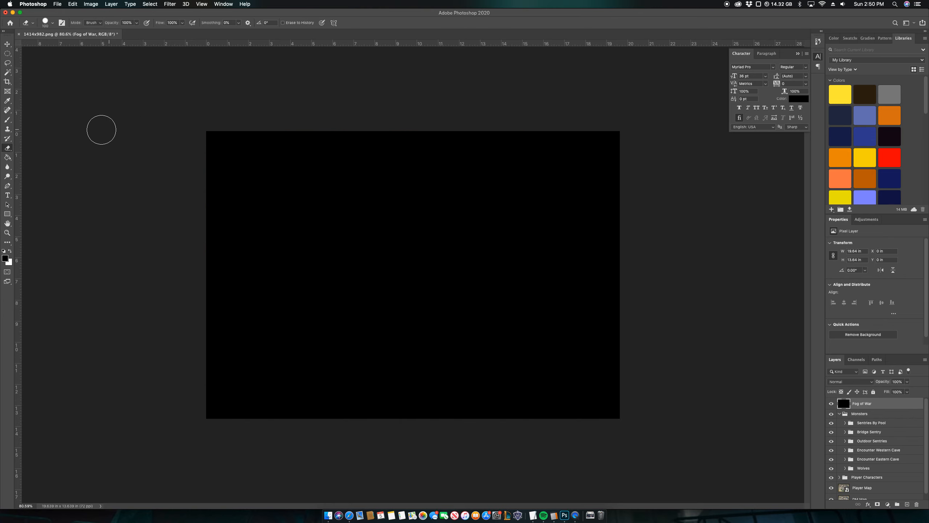
{"action": "left_click", "coordinate": [7, 148]}
{"action": "left_click", "coordinate": [38, 147]}
{"action": "key", "text": "bracketleft"}
{"action": "key", "text": "bracketleft"}
{"action": "key", "text": "bracketleft"}
{"action": "key", "text": "bracketleft"}
{"action": "left_click", "coordinate": [52, 24]}
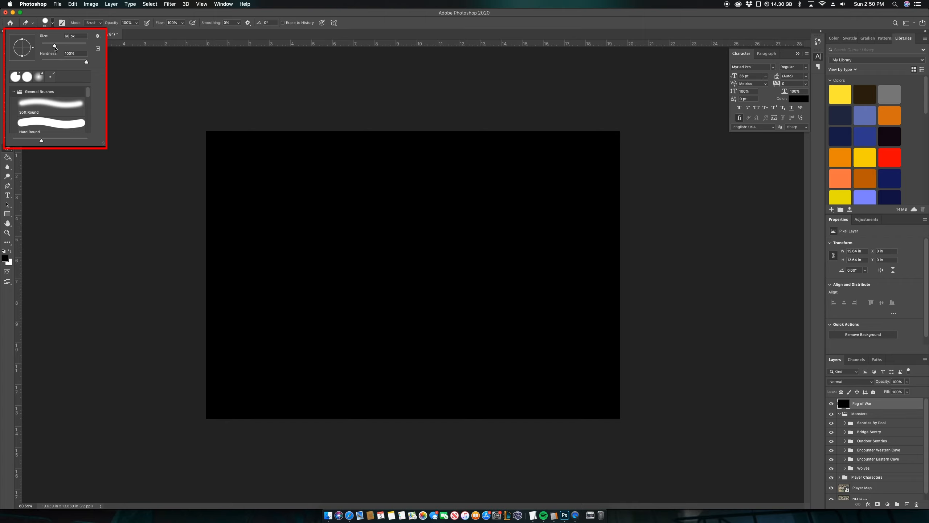
{"action": "left_click_drag", "start_coordinate": [54, 46], "coordinate": [66, 45]}
{"action": "left_click_drag", "start_coordinate": [67, 45], "coordinate": [49, 46]}
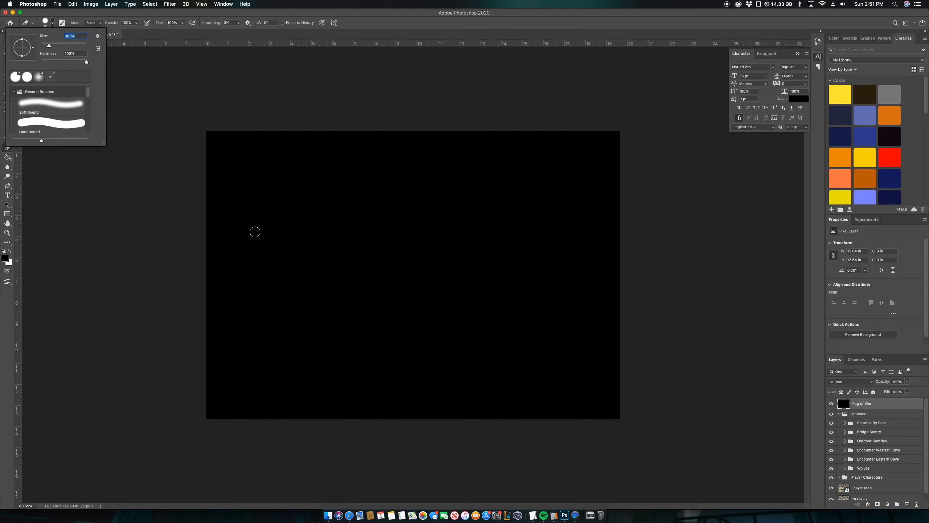
{"action": "left_click", "coordinate": [54, 25]}
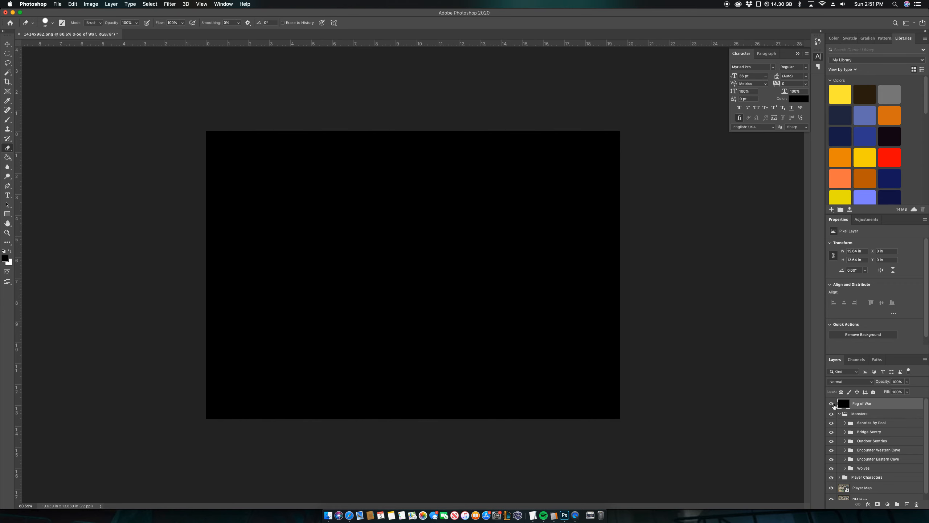
{"action": "left_click", "coordinate": [831, 404]}
{"action": "left_click", "coordinate": [831, 404]}
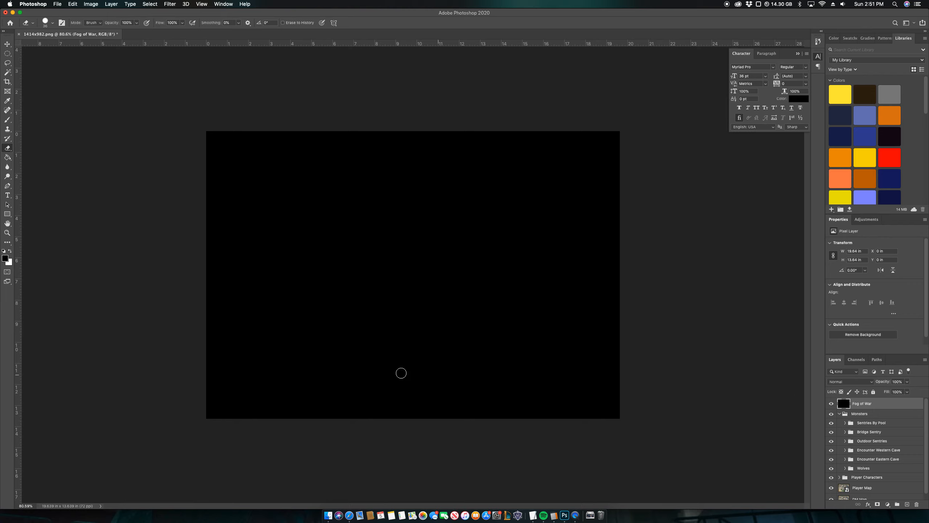
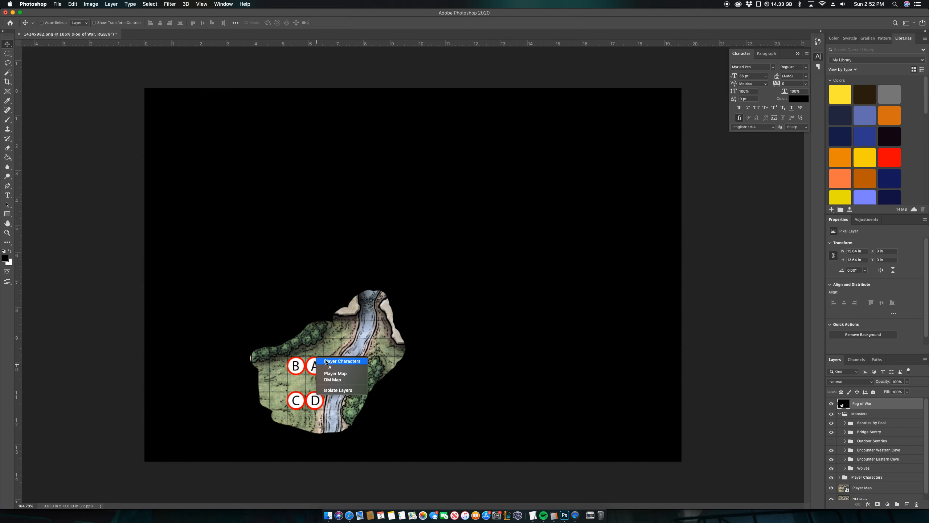
Move the Player Characters group northeast onto the river and show the Outdoor Sentries group
{"action": "left_click", "coordinate": [326, 361]}
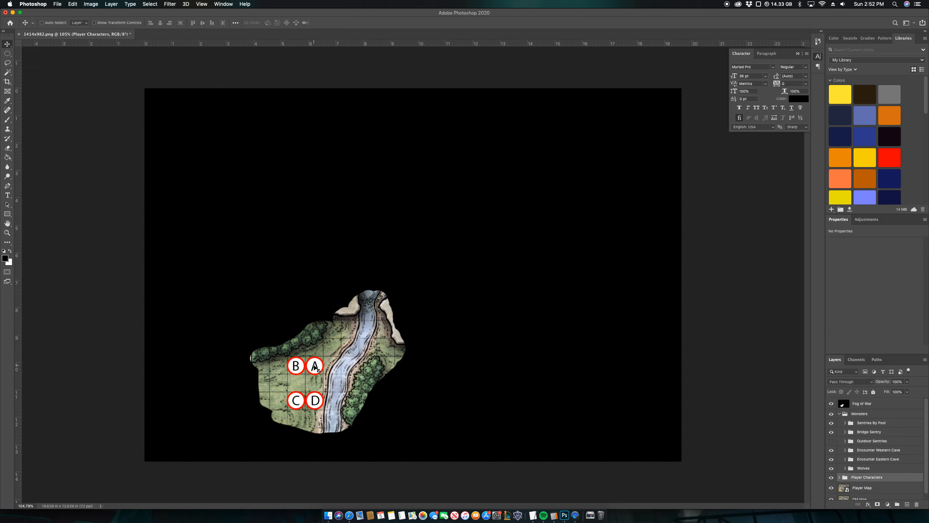
{"action": "left_click_drag", "start_coordinate": [318, 369], "coordinate": [369, 331]}
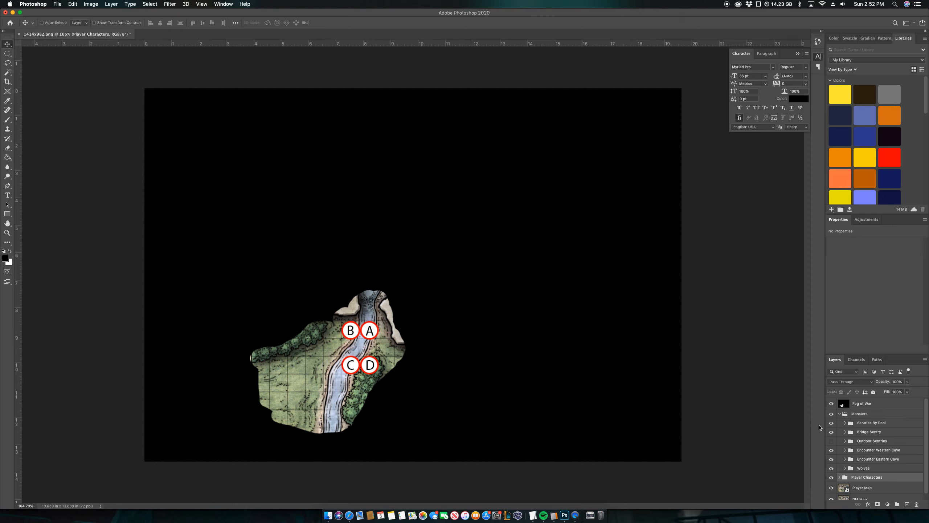
{"action": "left_click", "coordinate": [832, 441]}
Erase the Fog of War layer around the two outdoor goblins, the eastern briars and the river stretch north of the player tokens
{"action": "key", "text": "e"}
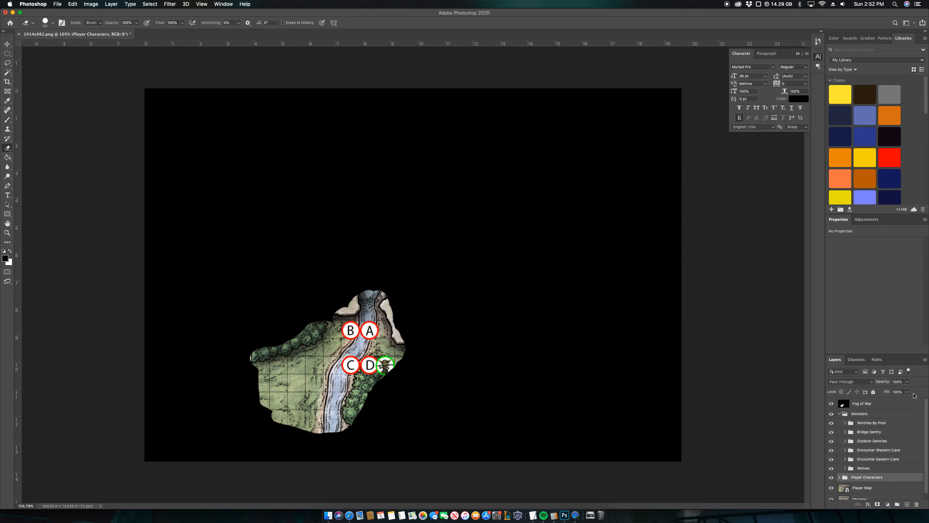
{"action": "left_click", "coordinate": [902, 403]}
{"action": "mouse_move", "coordinate": [389, 363]}
{"action": "left_mouse_down"}
{"action": "mouse_move", "coordinate": [426, 365]}
{"action": "mouse_move", "coordinate": [392, 367]}
{"action": "mouse_move", "coordinate": [400, 381]}
{"action": "mouse_move", "coordinate": [429, 372]}
{"action": "mouse_move", "coordinate": [424, 384]}
{"action": "mouse_move", "coordinate": [388, 381]}
{"action": "mouse_move", "coordinate": [386, 397]}
{"action": "mouse_move", "coordinate": [431, 398]}
{"action": "mouse_move", "coordinate": [401, 395]}
{"action": "mouse_move", "coordinate": [409, 375]}
{"action": "mouse_move", "coordinate": [449, 366]}
{"action": "mouse_move", "coordinate": [448, 356]}
{"action": "mouse_move", "coordinate": [393, 338]}
{"action": "mouse_move", "coordinate": [363, 278]}
{"action": "mouse_move", "coordinate": [383, 291]}
{"action": "mouse_move", "coordinate": [389, 276]}
{"action": "mouse_move", "coordinate": [372, 295]}
{"action": "left_mouse_up"}
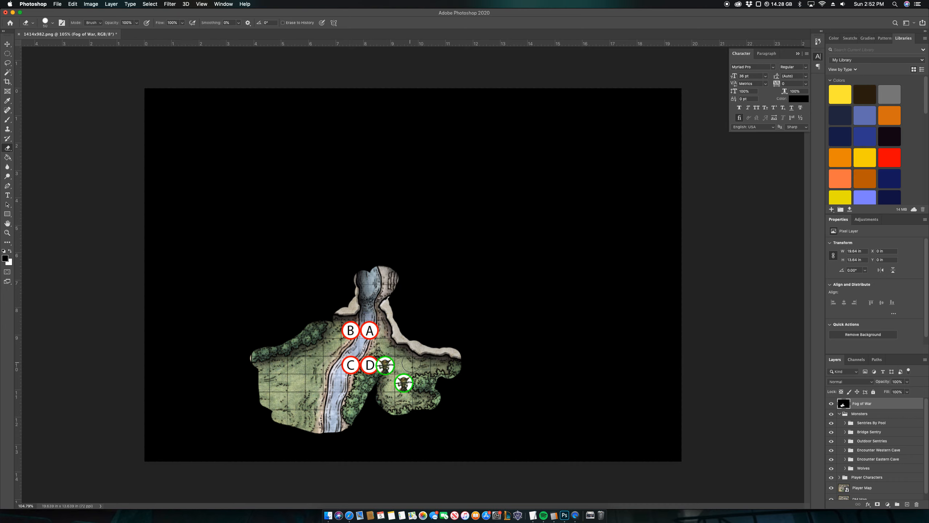
{"action": "mouse_move", "coordinate": [393, 373]}
{"action": "left_mouse_down"}
{"action": "mouse_move", "coordinate": [369, 408]}
{"action": "mouse_move", "coordinate": [384, 414]}
{"action": "mouse_move", "coordinate": [358, 415]}
{"action": "mouse_move", "coordinate": [422, 406]}
{"action": "mouse_move", "coordinate": [401, 410]}
{"action": "mouse_move", "coordinate": [427, 404]}
{"action": "mouse_move", "coordinate": [454, 369]}
{"action": "mouse_move", "coordinate": [440, 383]}
{"action": "left_mouse_up"}
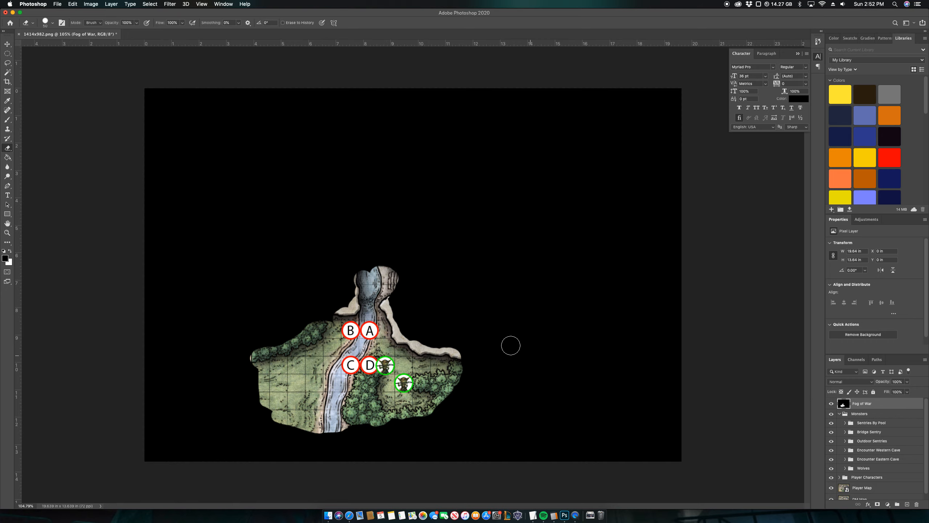
{"action": "key", "text": "v"}
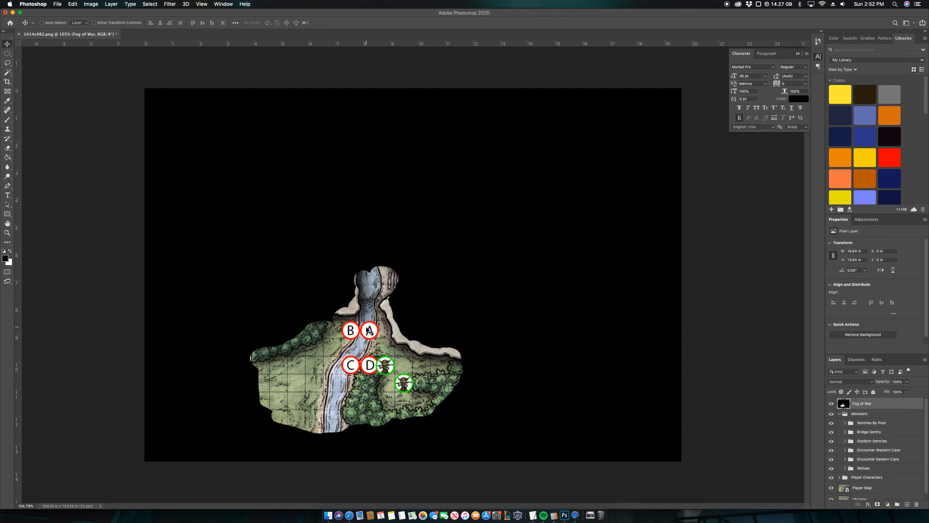
Move player token C east past token D and the first goblin, onto the square just north of the second outdoor goblin
{"action": "scroll", "coordinate": [368, 329], "scroll_direction": "up", "scroll_amount": 5}
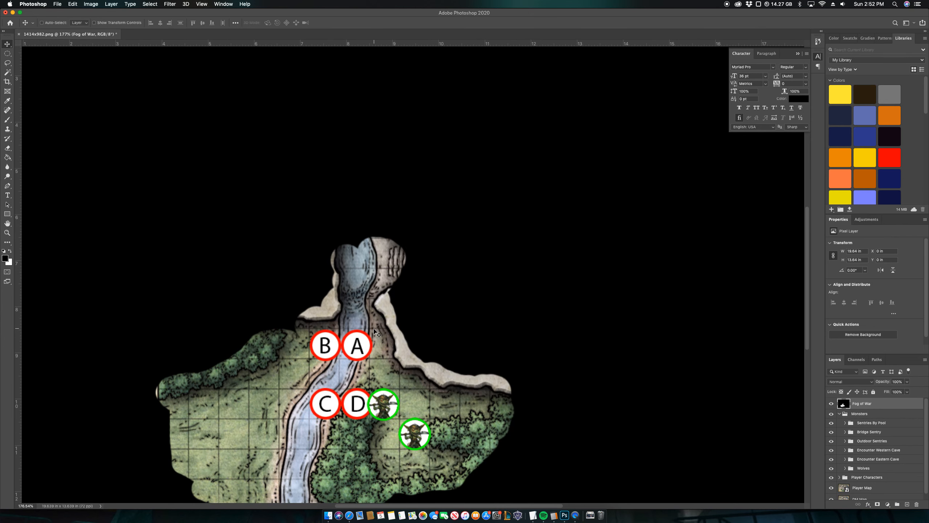
{"action": "scroll", "coordinate": [376, 333], "scroll_direction": "up", "scroll_amount": 7}
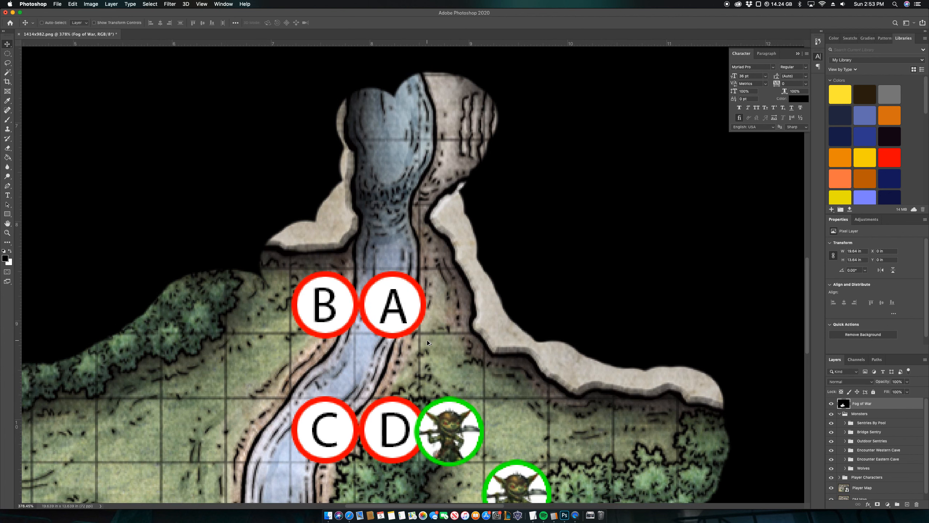
{"action": "scroll", "coordinate": [429, 343], "scroll_direction": "down", "scroll_amount": 1}
{"action": "left_click_drag", "start_coordinate": [441, 361], "coordinate": [418, 278]}
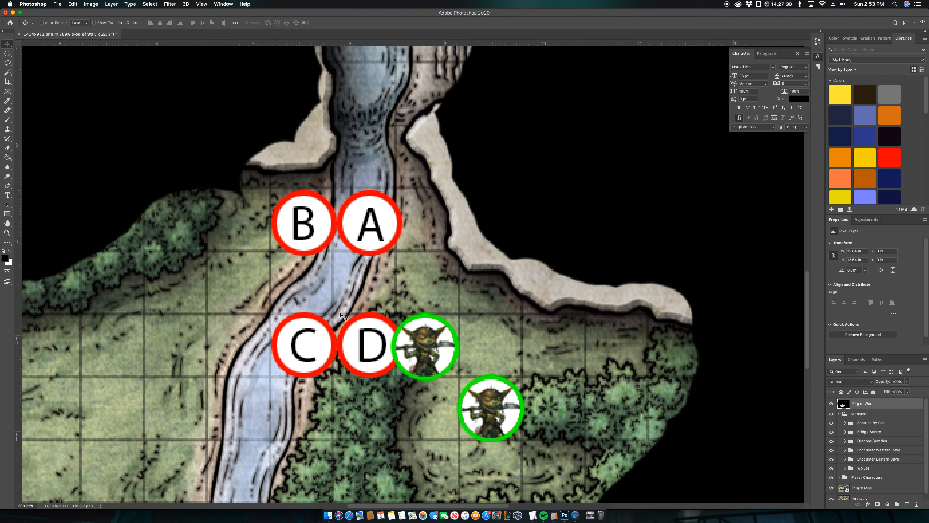
{"action": "right_click", "coordinate": [310, 342]}
{"action": "left_click", "coordinate": [323, 343]}
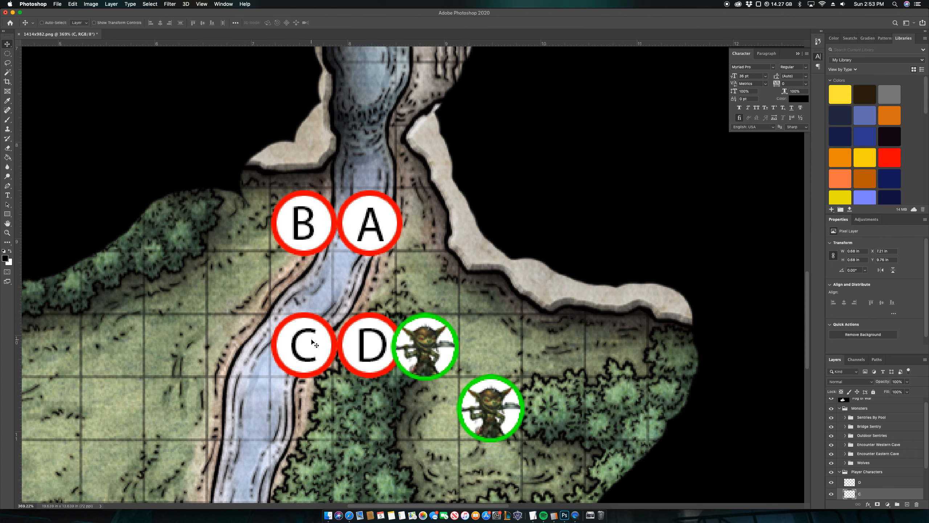
{"action": "left_click_drag", "start_coordinate": [314, 344], "coordinate": [498, 341]}
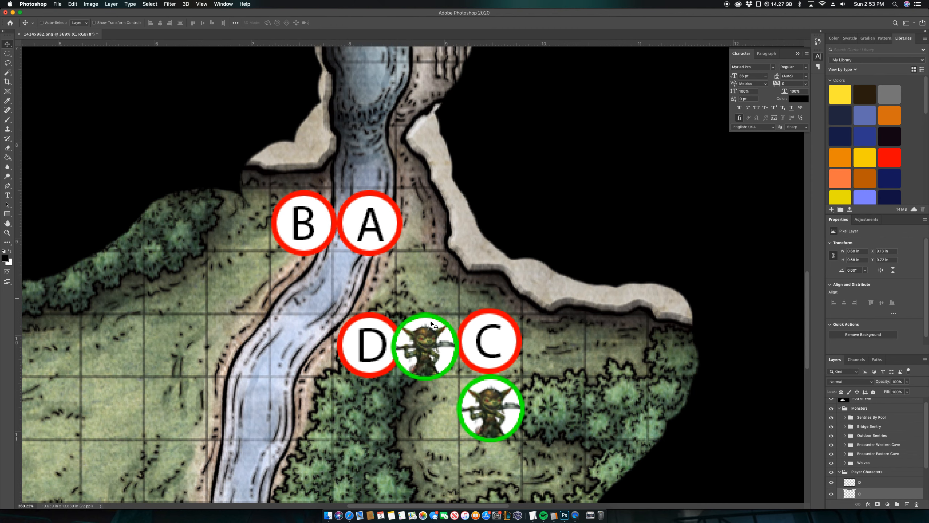
Move the goblin between tokens D and C north to the cave entrance, beside the river just northeast of token A
{"action": "right_click", "coordinate": [435, 362]}
{"action": "left_click", "coordinate": [439, 362]}
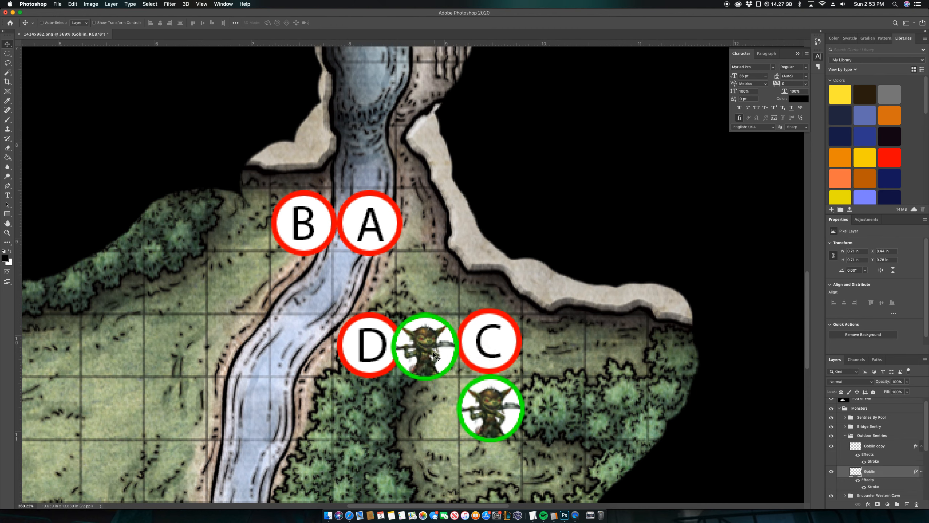
{"action": "left_click_drag", "start_coordinate": [434, 341], "coordinate": [425, 158]}
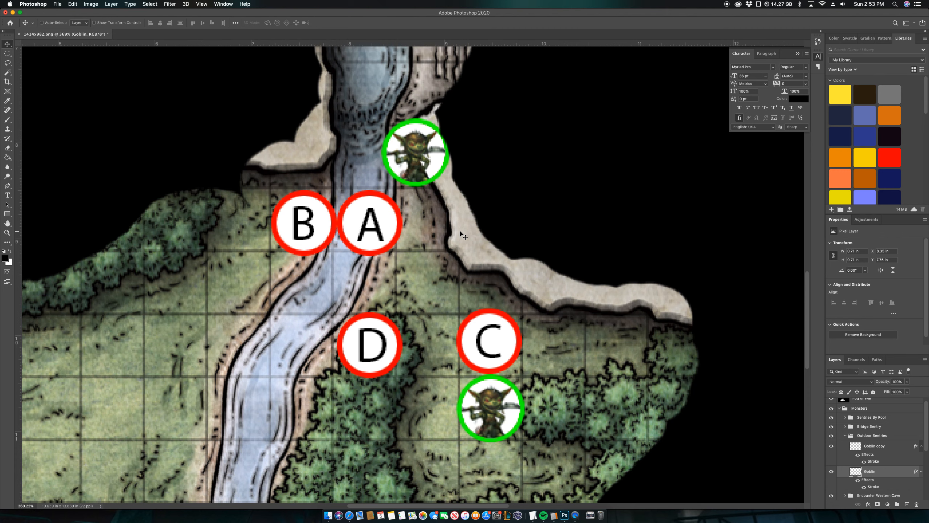
Select the goblin at the cave entrance and hide its Goblin layer in the Outdoor Sentries group to take it off the map
{"action": "right_click", "coordinate": [410, 153]}
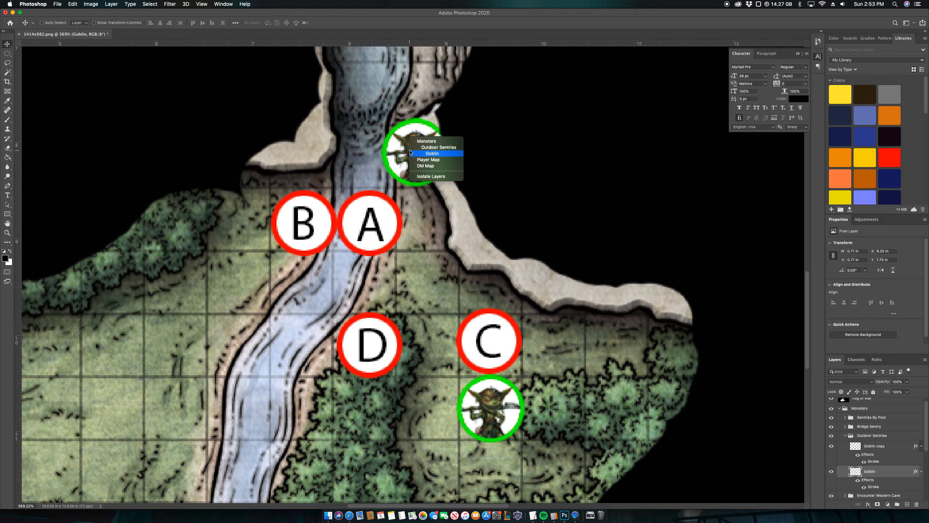
{"action": "left_click", "coordinate": [410, 153]}
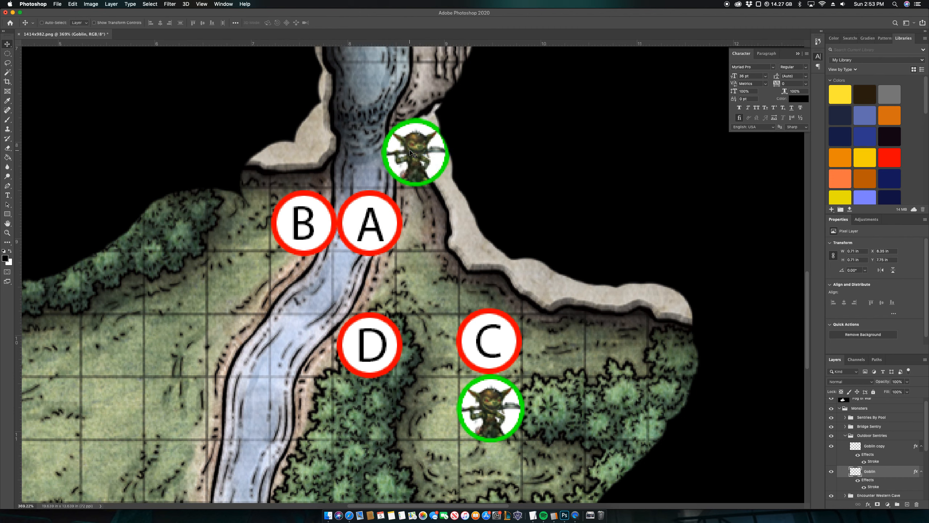
{"action": "key", "text": "super+z"}
{"action": "key", "text": "super+shift+z"}
{"action": "left_click", "coordinate": [831, 472]}
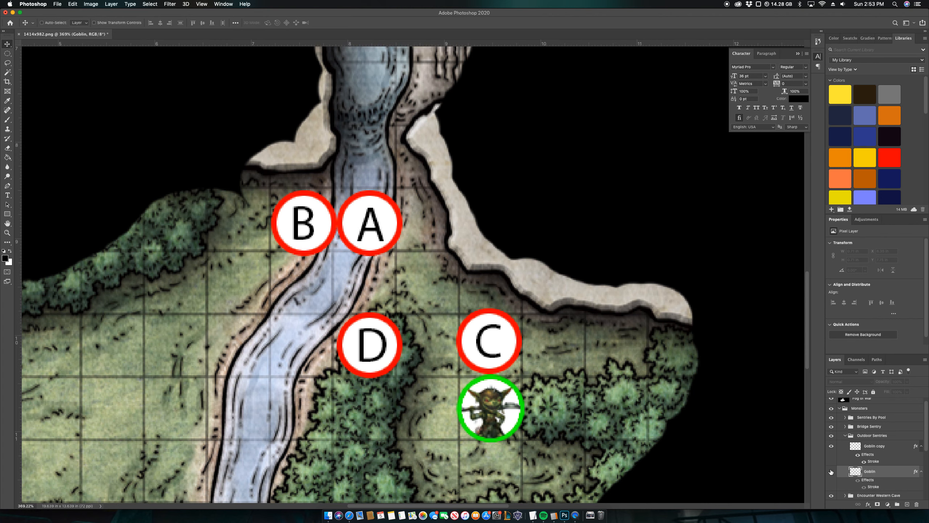
{"action": "left_click", "coordinate": [832, 472]}
{"action": "key", "text": "super+0"}
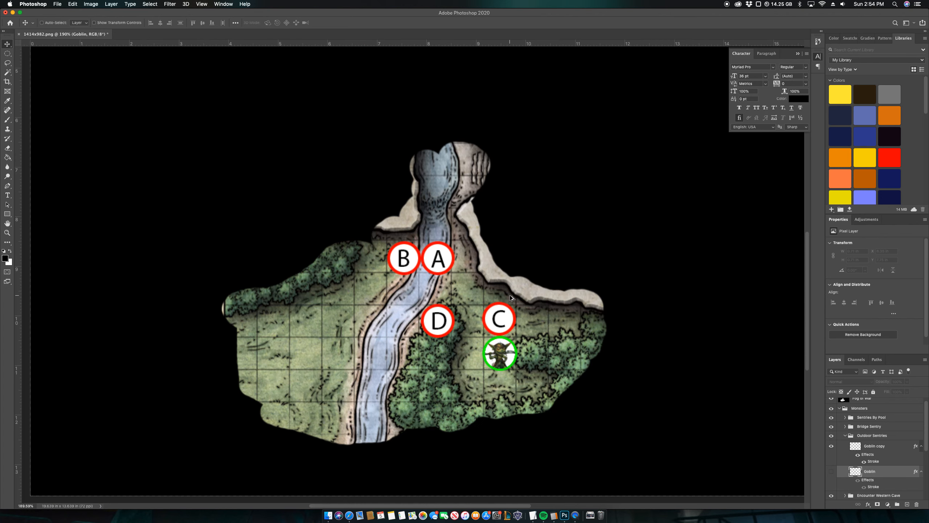
{"action": "scroll", "coordinate": [508, 298], "scroll_direction": "up", "scroll_amount": 1}
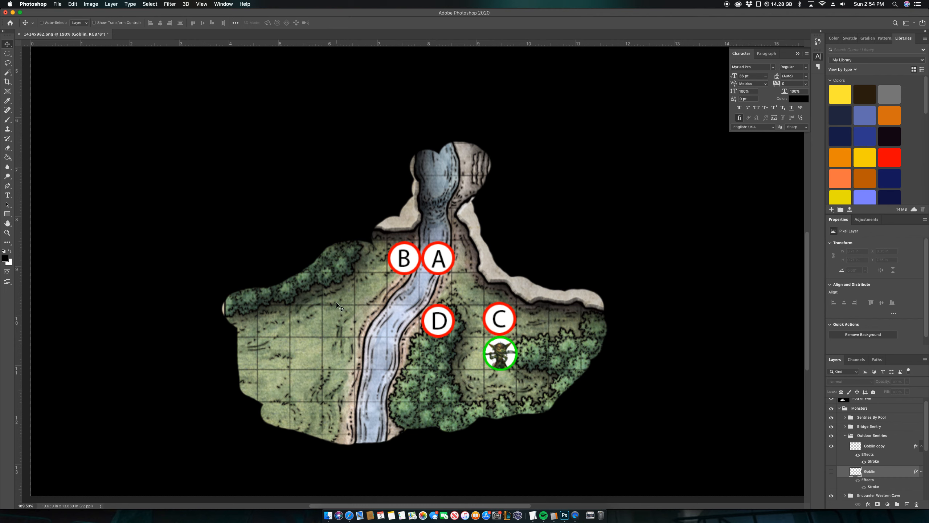
Try erasing the Fog of War layer along the southern edge of the western field and river, and undo the erasing
{"action": "key", "text": "e"}
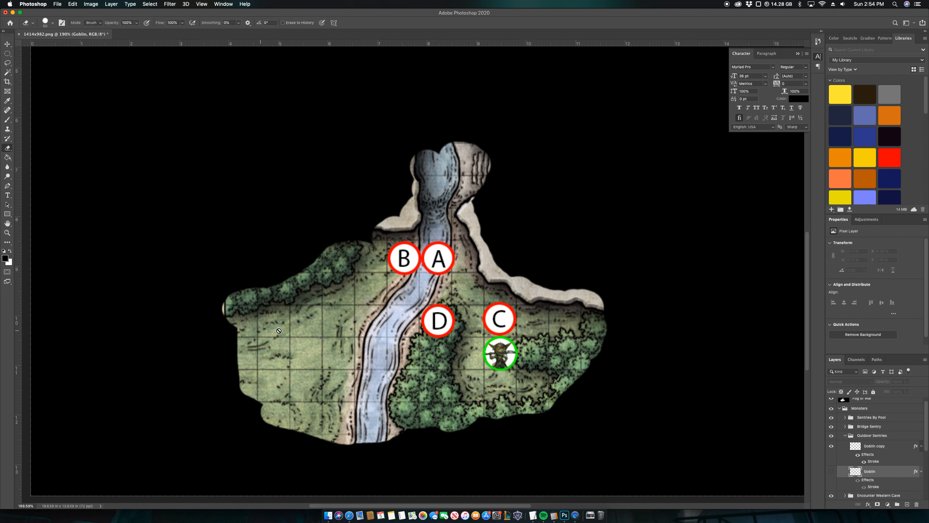
{"action": "left_click", "coordinate": [878, 401]}
{"action": "mouse_move", "coordinate": [253, 337]}
{"action": "left_mouse_down"}
{"action": "mouse_move", "coordinate": [234, 392]}
{"action": "mouse_move", "coordinate": [249, 413]}
{"action": "mouse_move", "coordinate": [194, 387]}
{"action": "mouse_move", "coordinate": [230, 400]}
{"action": "mouse_move", "coordinate": [202, 420]}
{"action": "mouse_move", "coordinate": [313, 380]}
{"action": "mouse_move", "coordinate": [255, 367]}
{"action": "mouse_move", "coordinate": [253, 441]}
{"action": "mouse_move", "coordinate": [288, 431]}
{"action": "mouse_move", "coordinate": [397, 435]}
{"action": "mouse_move", "coordinate": [365, 449]}
{"action": "mouse_move", "coordinate": [254, 449]}
{"action": "mouse_move", "coordinate": [332, 463]}
{"action": "mouse_move", "coordinate": [278, 457]}
{"action": "mouse_move", "coordinate": [303, 455]}
{"action": "left_mouse_up"}
{"action": "key", "text": "super+z"}
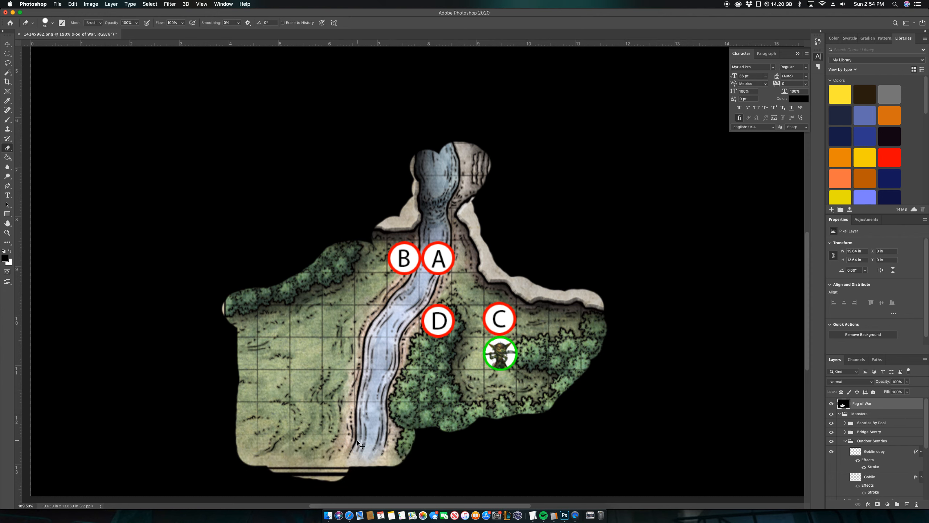
{"action": "key", "text": "super+z"}
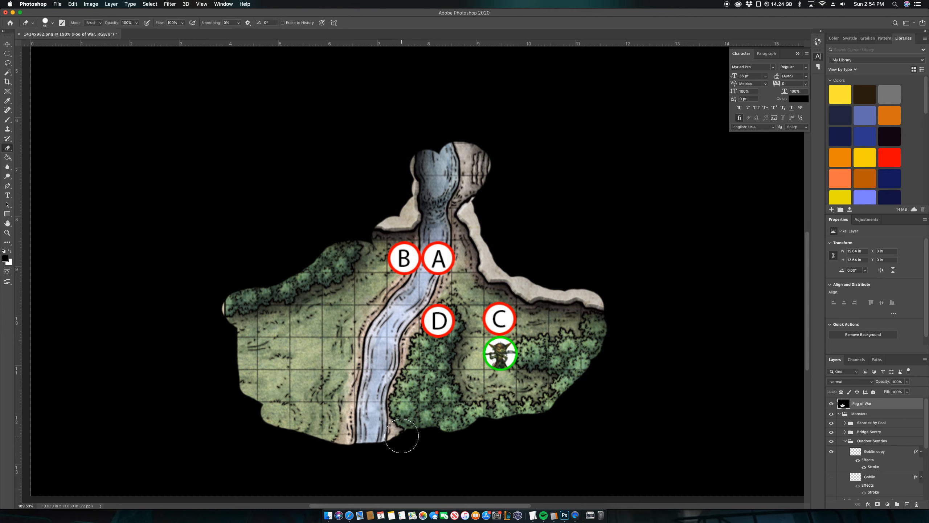
{"action": "key", "text": "v"}
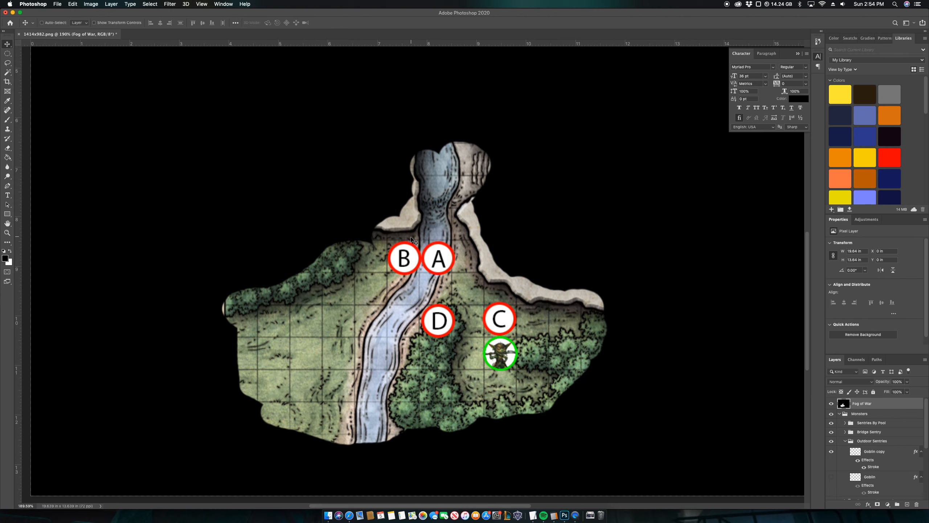